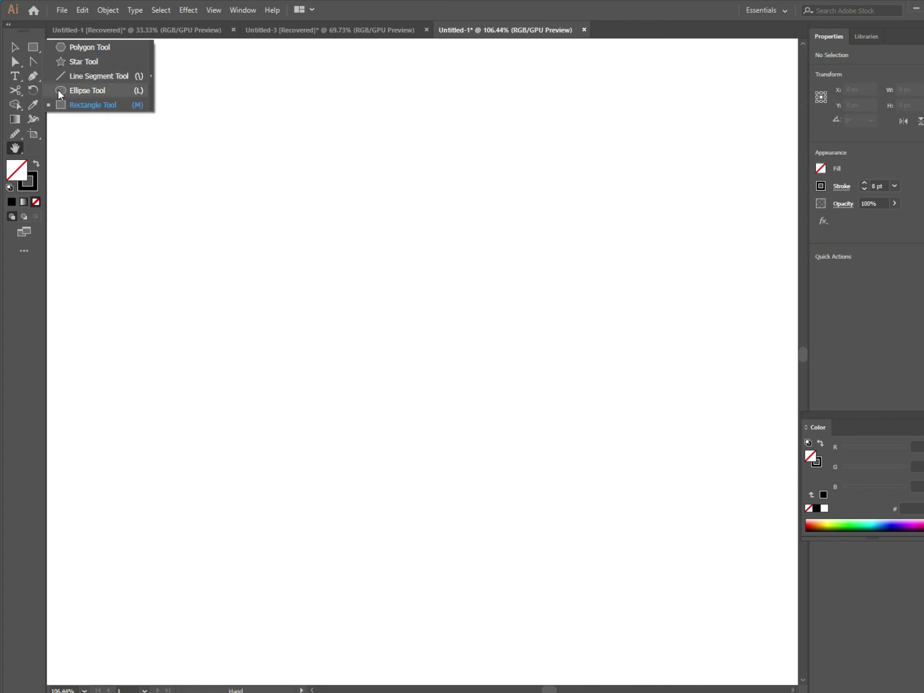
# - Draw a large circle for the skull head and reposition it
pyautogui.moveTo(33, 47); pyautogui.dragTo(92, 101)
pyautogui.moveTo(307, 172)
pyautogui.mouseDown()
pyautogui.moveTo(445, 364)
pyautogui.moveTo(531, 396)
pyautogui.mouseUp()
pyautogui.moveTo(387, 182); pyautogui.dragTo(329, 172)
pyautogui.click(309, 181)
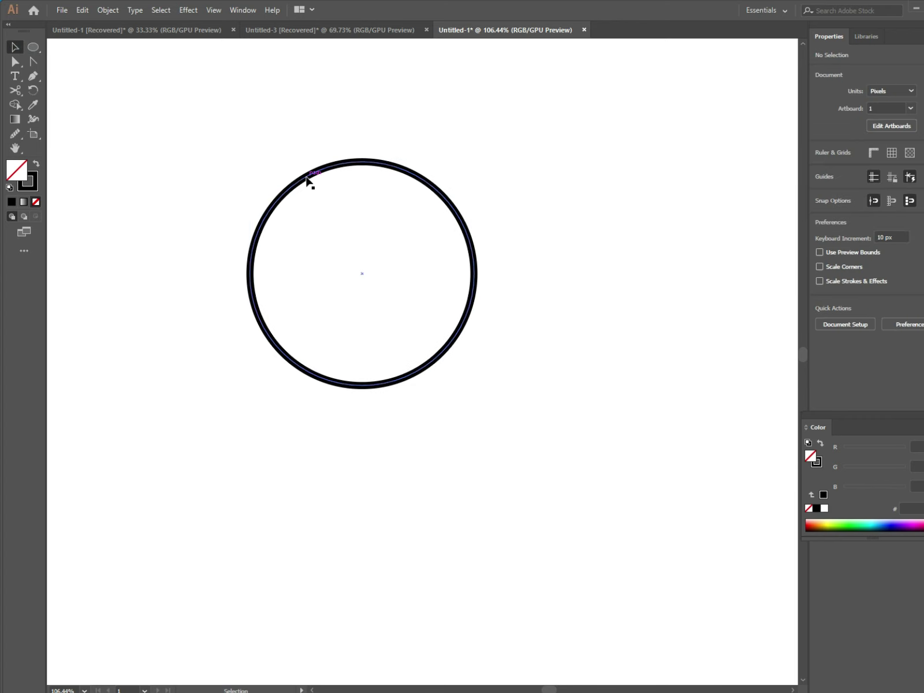
# - Draw a square jaw overlapping the bottom of the circle
pyautogui.click(69, 112)
pyautogui.moveTo(33, 47); pyautogui.dragTo(86, 102)
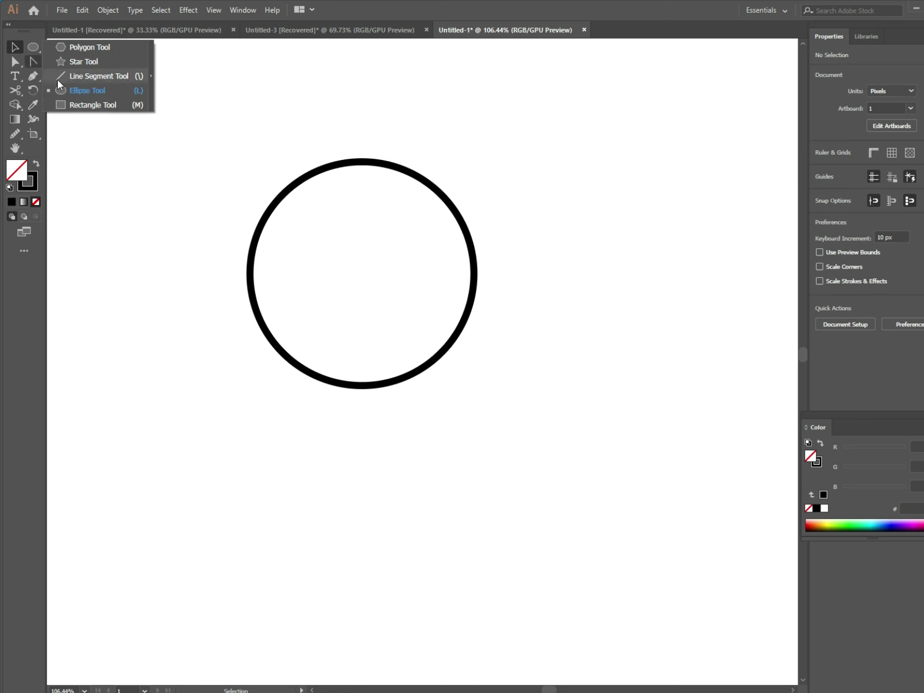
pyautogui.moveTo(312, 343)
pyautogui.mouseDown()
pyautogui.moveTo(345, 402)
pyautogui.moveTo(415, 434)
pyautogui.mouseUp()
pyautogui.press('v')
# - Centre the circle and square horizontally, using the square as the key object
pyautogui.hotkey('ctrl', 'a')
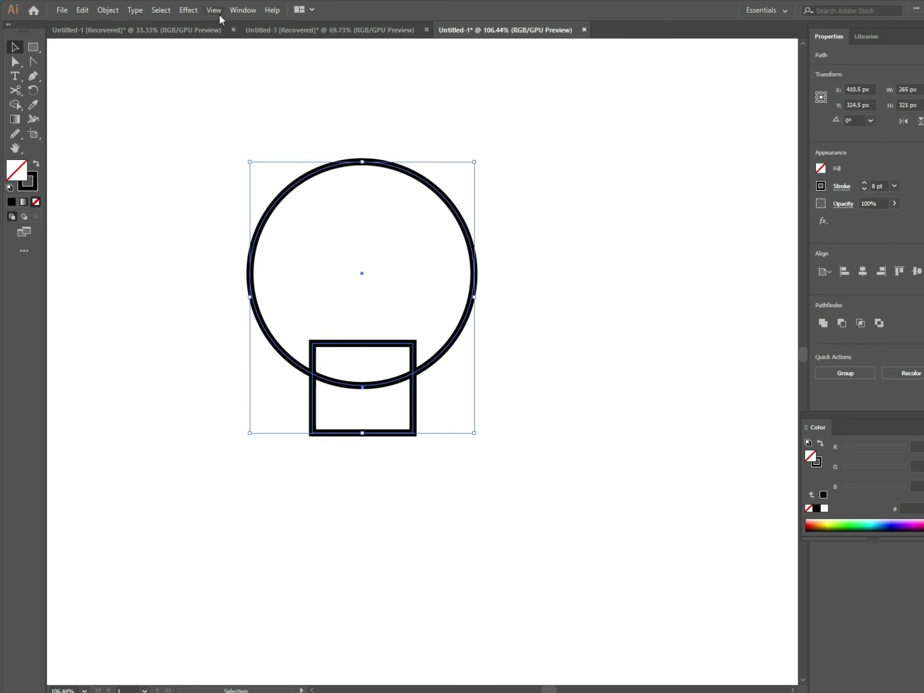
pyautogui.click(242, 10)
pyautogui.click(247, 147)
pyautogui.click(110, 536)
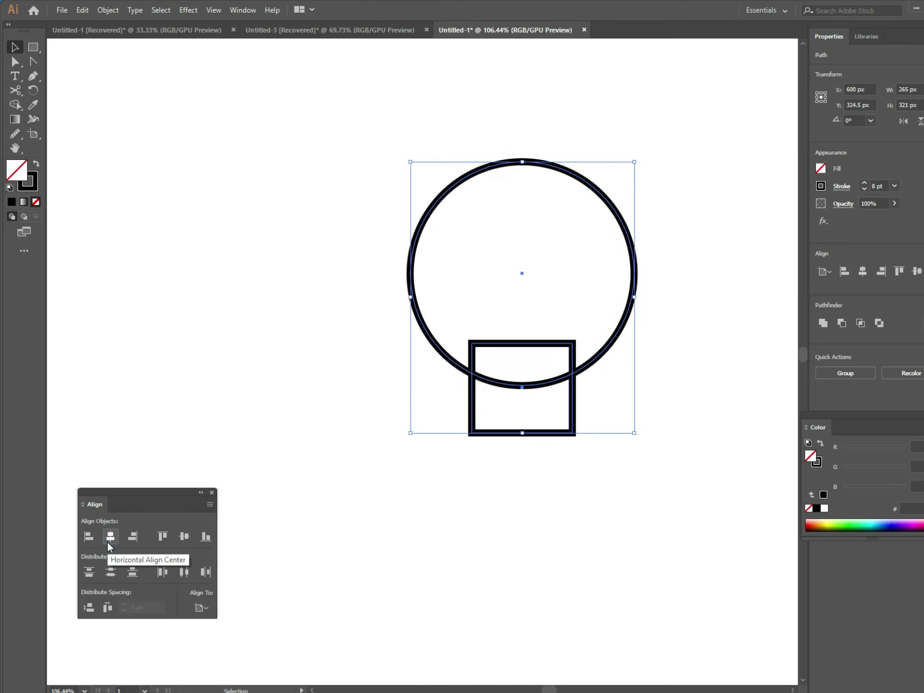
pyautogui.click(210, 606)
pyautogui.click(233, 634)
pyautogui.click(392, 220)
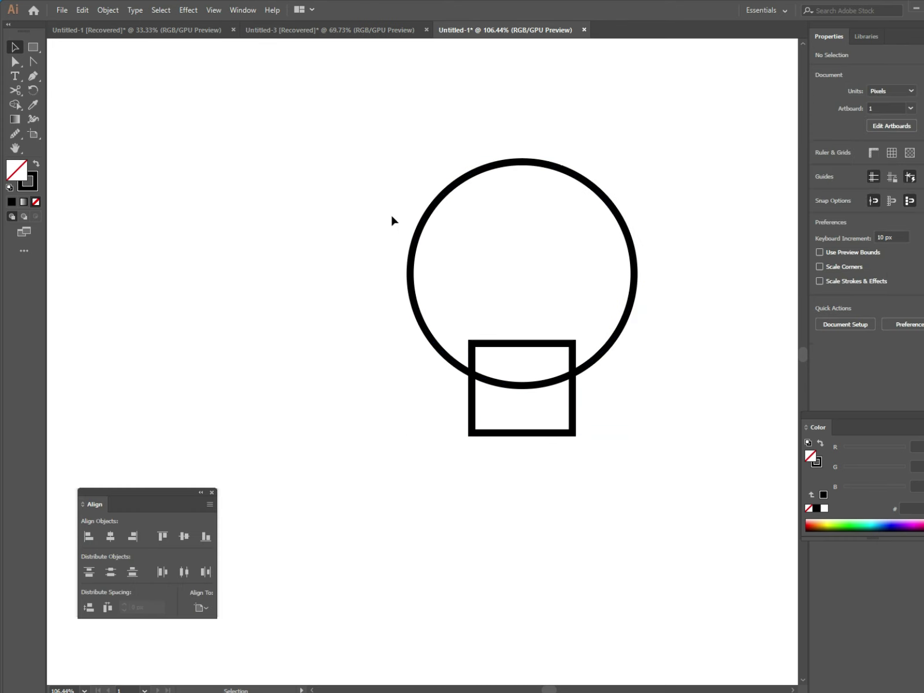
pyautogui.moveTo(391, 220)
pyautogui.mouseDown()
pyautogui.moveTo(530, 390)
pyautogui.moveTo(346, 368)
pyautogui.mouseUp()
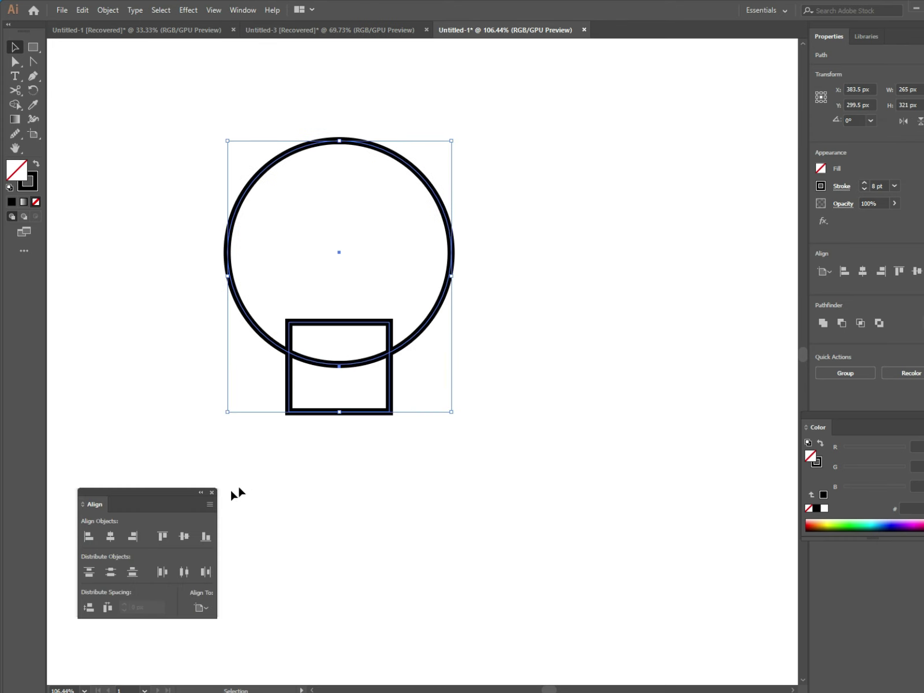
# - Merge the circle and square with Shape Builder and delete the square's top edge
pyautogui.click(16, 105)
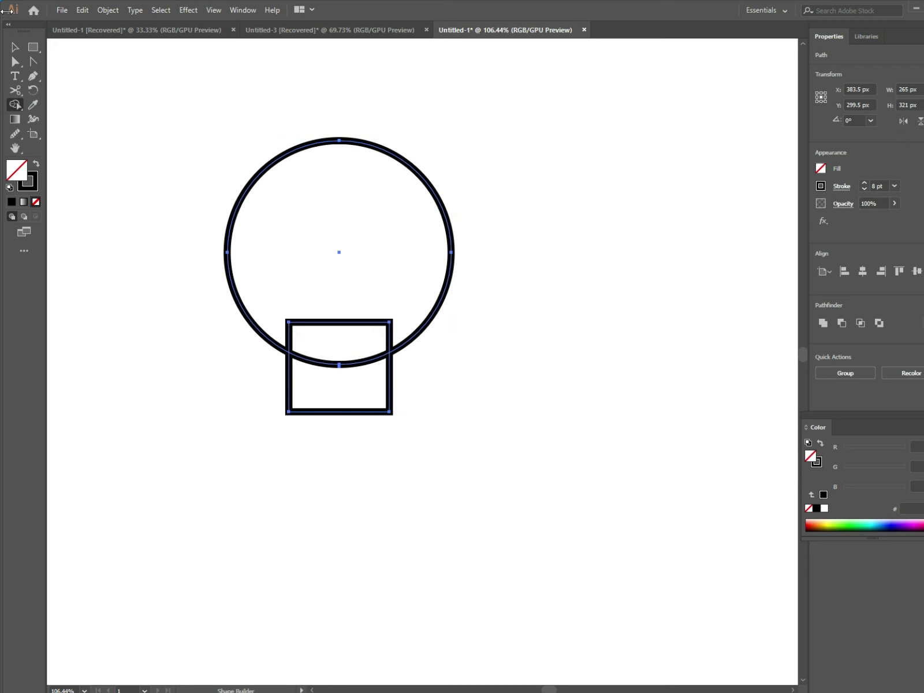
pyautogui.click(286, 306)
pyautogui.click(352, 321)
pyautogui.press('Delete')
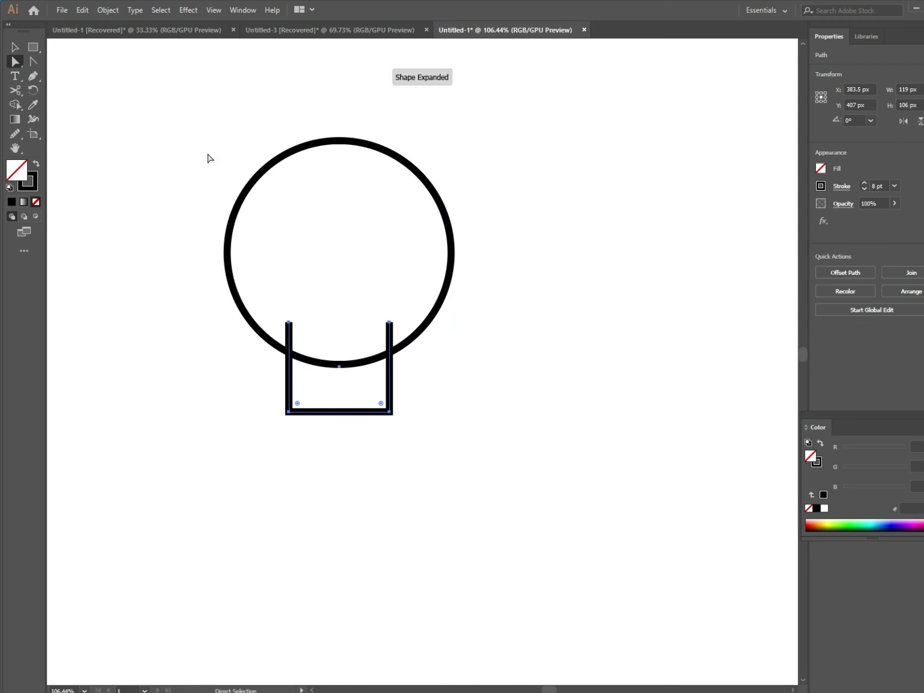
pyautogui.hotkey('ctrl', 'a')
pyautogui.click(15, 105)
pyautogui.moveTo(330, 293); pyautogui.dragTo(338, 384)
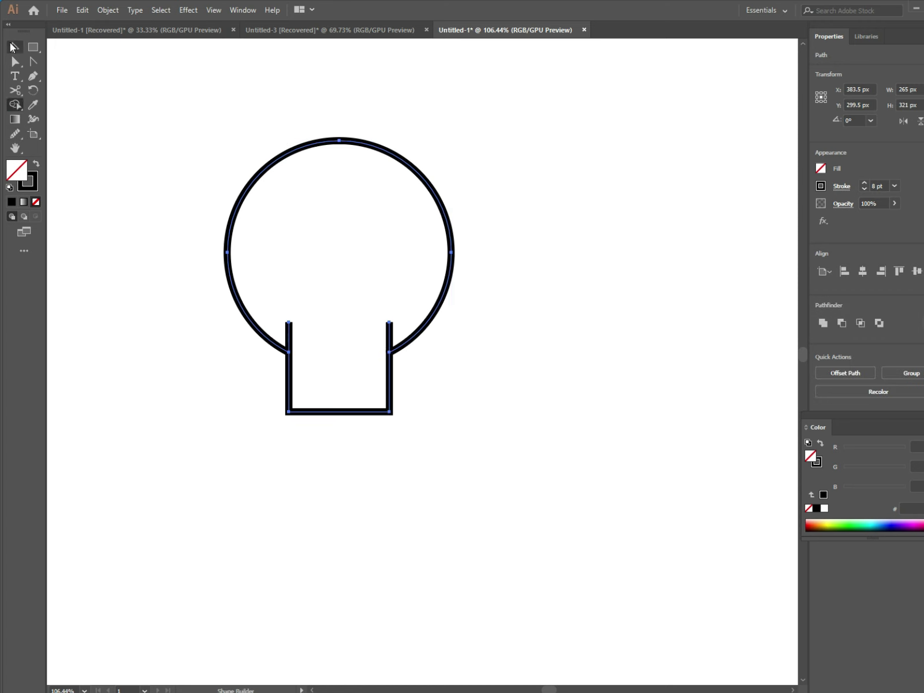
pyautogui.click(15, 47)
pyautogui.hotkey('ctrl', 'shift', 'a')
pyautogui.press('p')
pyautogui.click(307, 407)
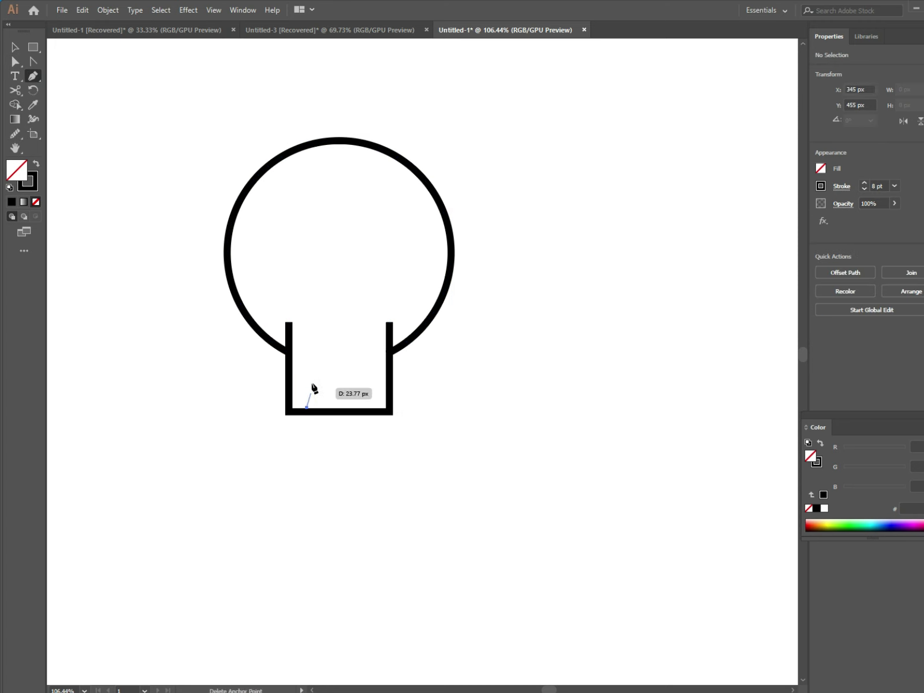
# - Draw the first vertical tooth line in the jaw and Alt-drag copies of it
pyautogui.click(306, 352)
pyautogui.keyDown('ctrl'); pyautogui.click(51, 98); pyautogui.keyUp('ctrl')
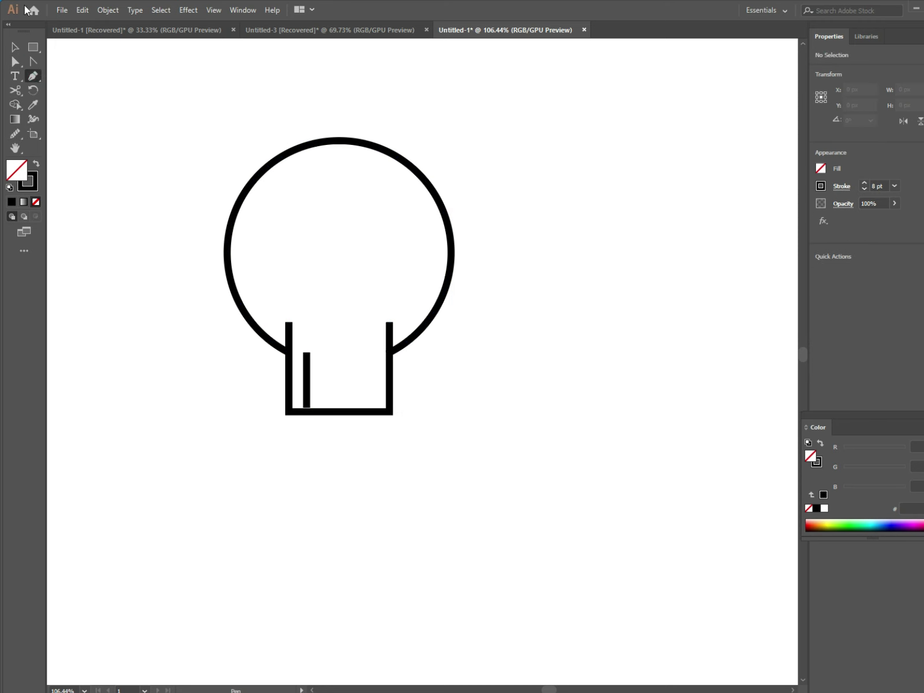
pyautogui.press('v')
pyautogui.moveTo(331, 382)
pyautogui.mouseDown()
pyautogui.moveTo(363, 384)
pyautogui.moveTo(311, 396)
pyautogui.mouseUp()
pyautogui.click(310, 403)
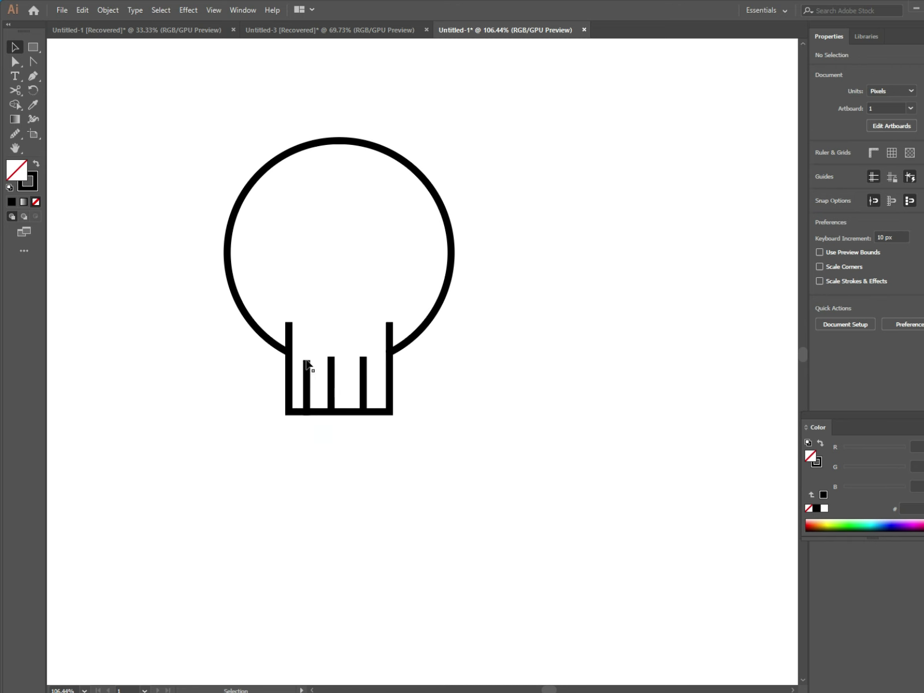
# - Align the three tooth lines and even out their spacing across the jaw
pyautogui.moveTo(298, 346); pyautogui.dragTo(372, 398)
pyautogui.click(242, 10)
pyautogui.click(257, 144)
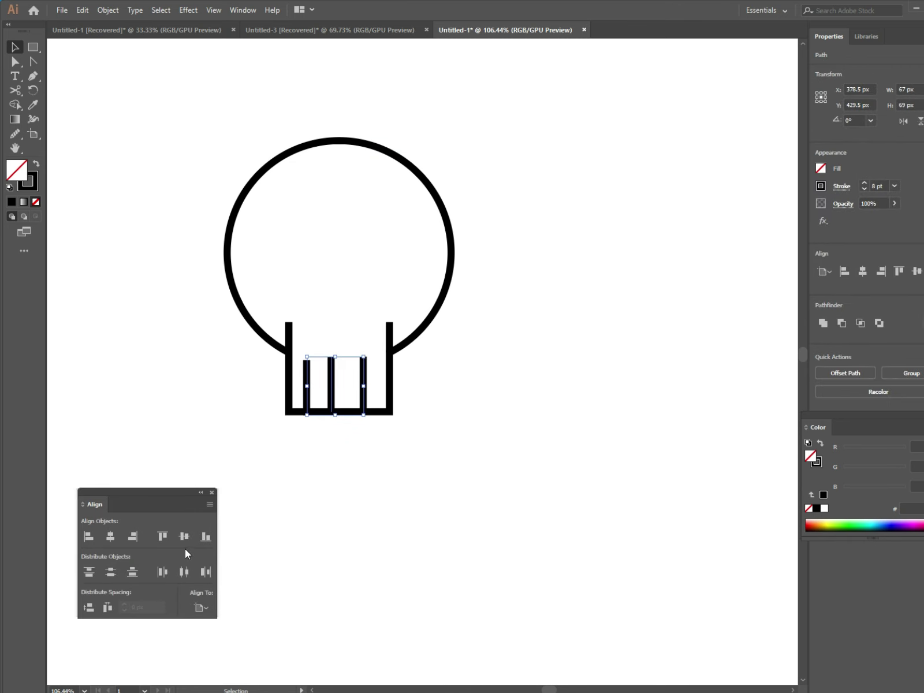
pyautogui.click(186, 535)
pyautogui.hotkey('ctrl', 'z')
pyautogui.click(344, 509)
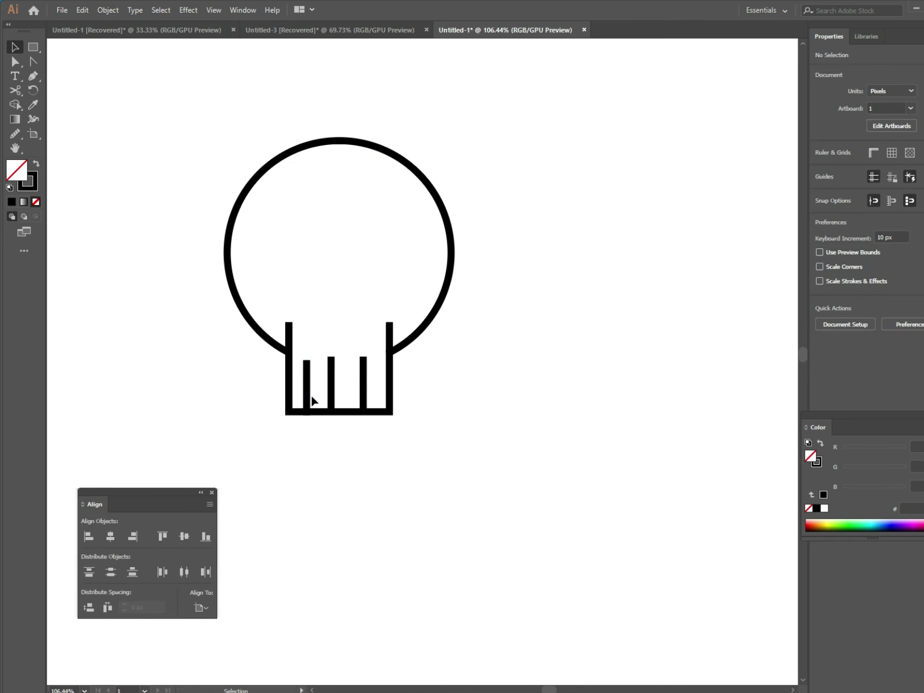
pyautogui.moveTo(309, 394); pyautogui.dragTo(307, 381)
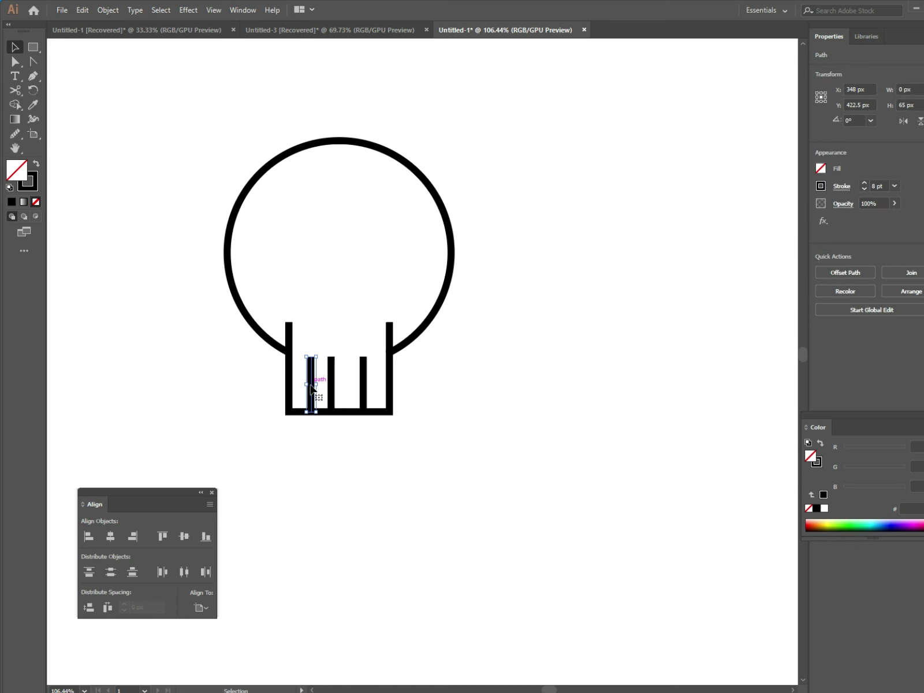
pyautogui.moveTo(362, 398); pyautogui.dragTo(347, 401)
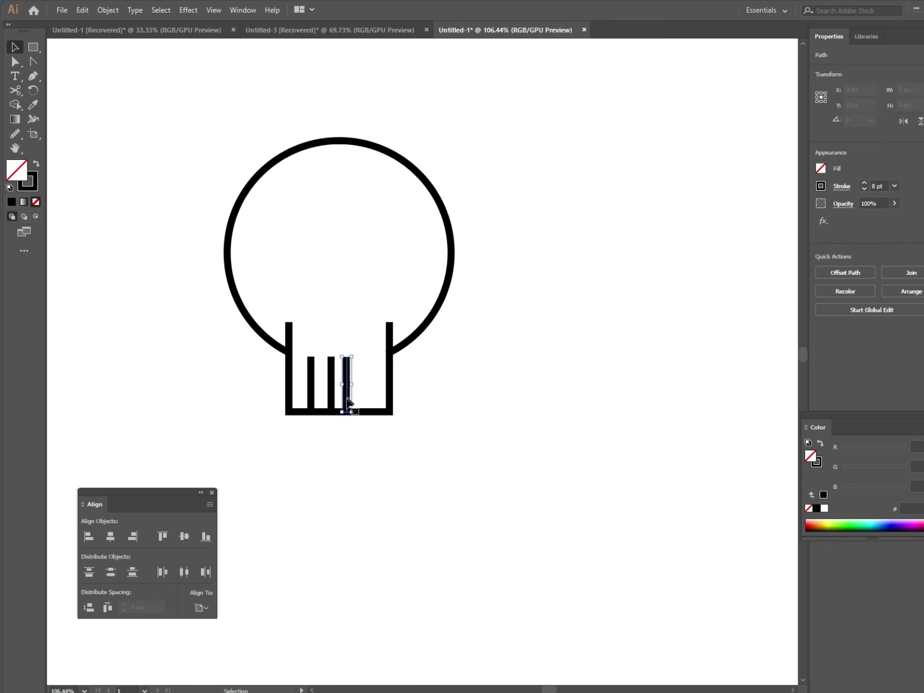
pyautogui.click(330, 382)
# - Lower the middle tooth's top anchor so it is shorter than its neighbours
pyautogui.click(15, 62)
pyautogui.click(328, 353)
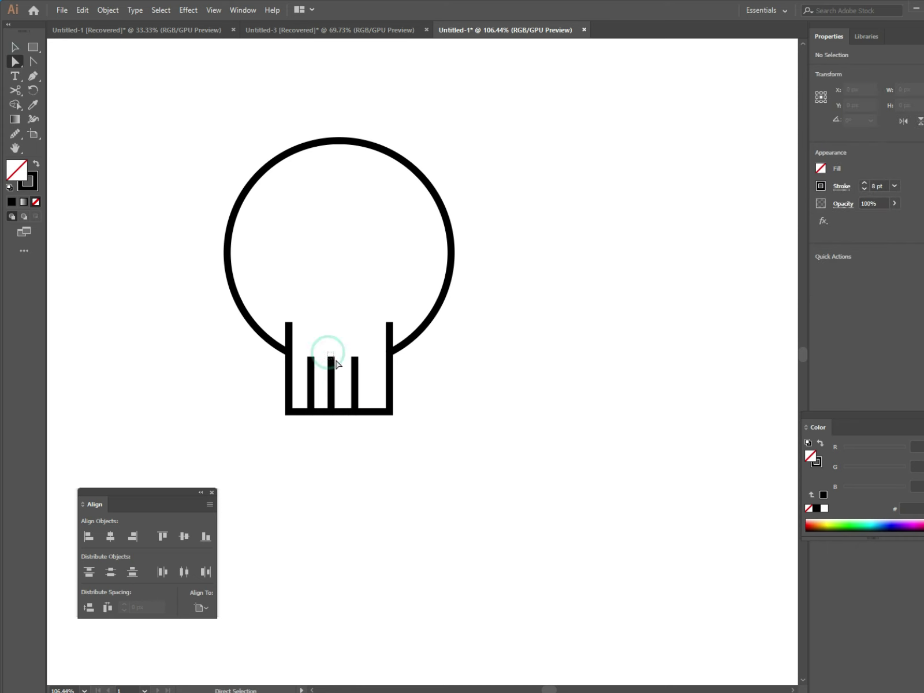
pyautogui.moveTo(336, 359); pyautogui.dragTo(343, 366)
pyautogui.click(333, 345)
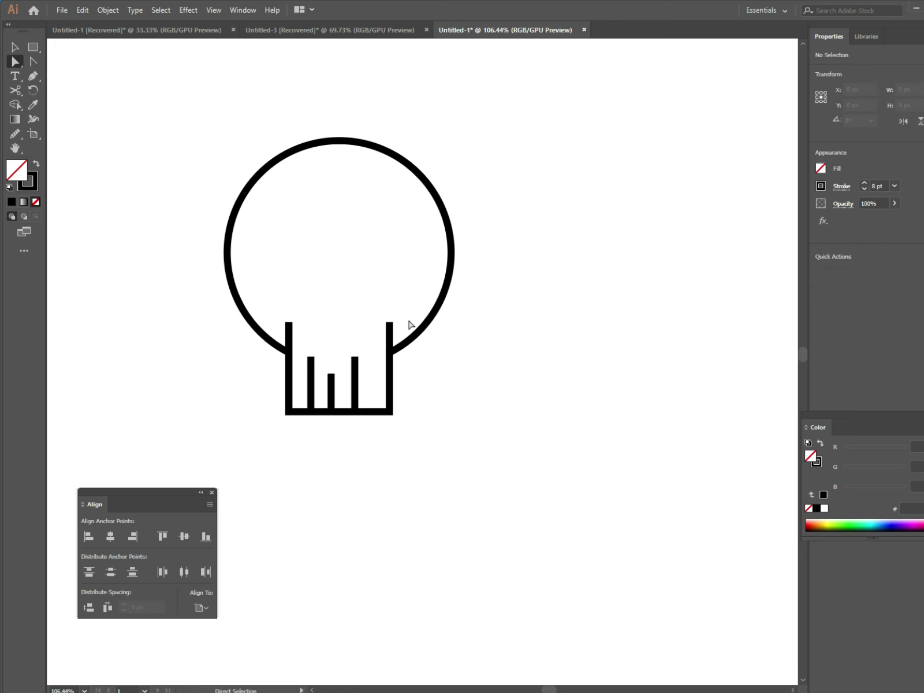
pyautogui.moveTo(288, 324); pyautogui.dragTo(318, 367)
pyautogui.click(506, 408)
pyautogui.hotkey('shift', 'Down')
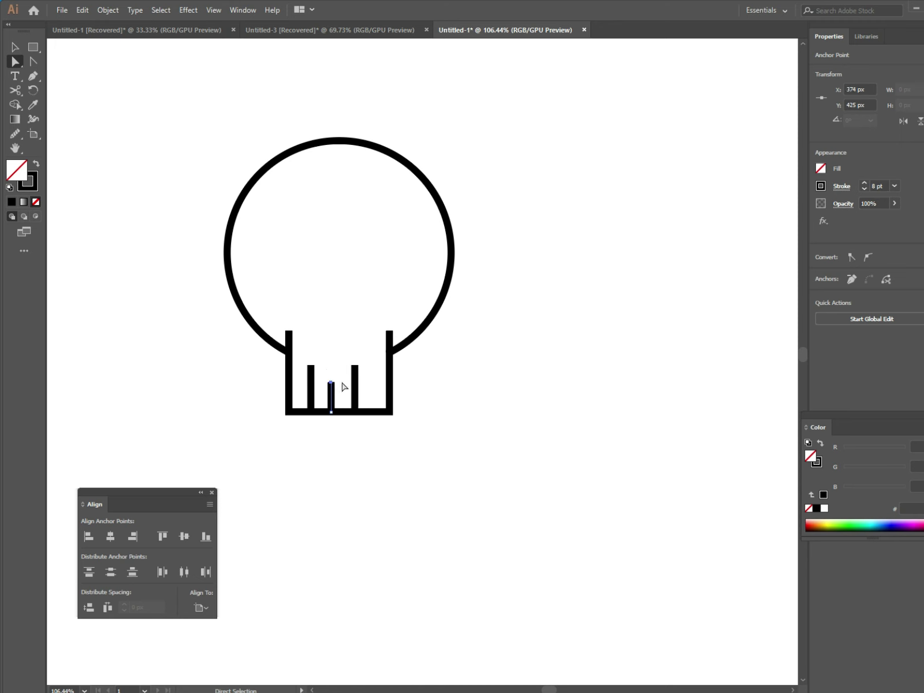
pyautogui.click(197, 366)
pyautogui.click(211, 492)
# - Draw a small circle and make it a solid black eye
pyautogui.moveTo(33, 46); pyautogui.dragTo(76, 95)
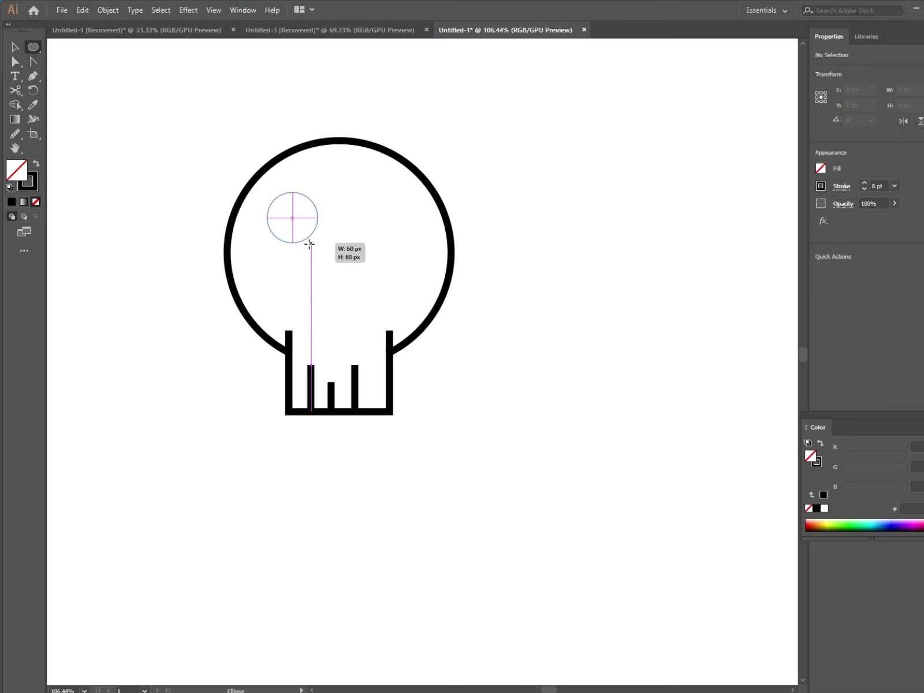
pyautogui.moveTo(291, 217)
pyautogui.mouseDown()
pyautogui.moveTo(321, 245)
pyautogui.moveTo(288, 224)
pyautogui.moveTo(386, 222)
pyautogui.moveTo(437, 261)
pyautogui.mouseUp()
pyautogui.click(36, 163)
pyautogui.keyDown('shift'); pyautogui.click(276, 235); pyautogui.keyUp('shift')
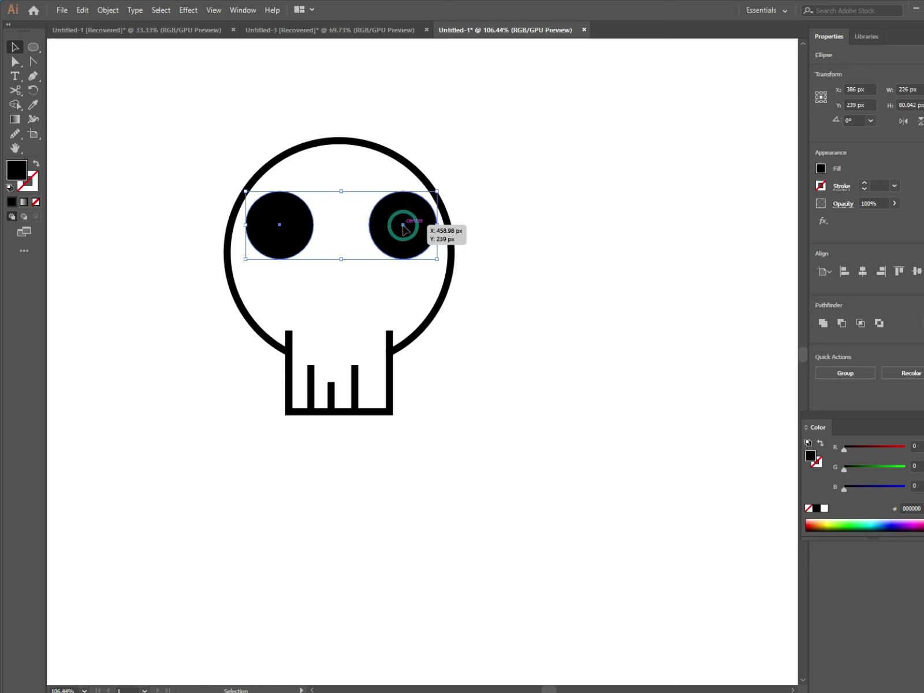
# - Position the two black eyes evenly in the upper half of the head
pyautogui.moveTo(402, 229); pyautogui.dragTo(400, 232)
pyautogui.click(468, 291)
pyautogui.moveTo(361, 190)
pyautogui.mouseDown()
pyautogui.moveTo(402, 257)
pyautogui.moveTo(393, 258)
pyautogui.mouseUp()
pyautogui.moveTo(269, 187); pyautogui.dragTo(324, 254)
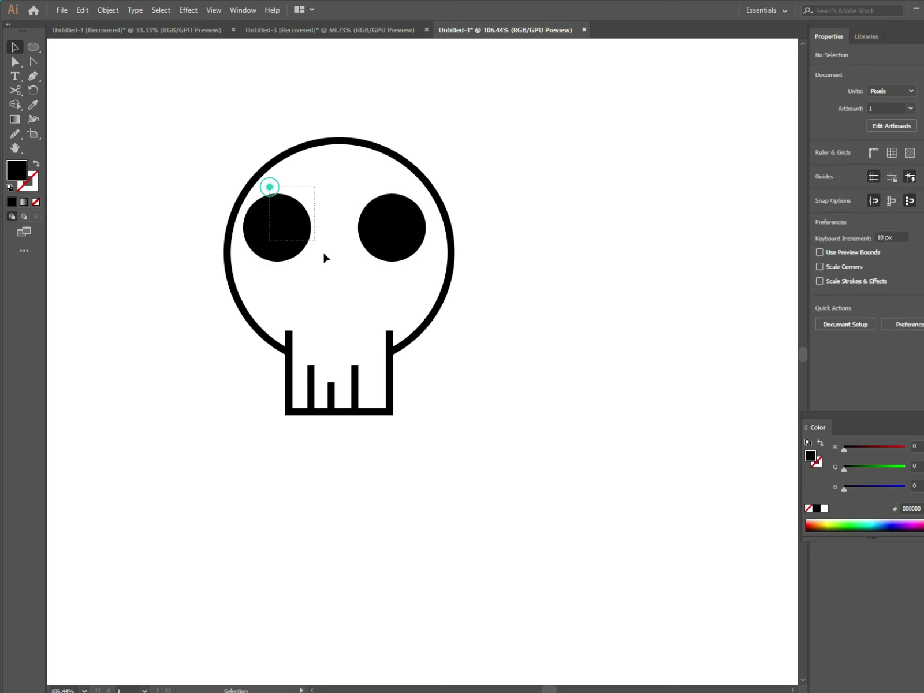
pyautogui.keyDown('shift'); pyautogui.click(375, 247); pyautogui.keyUp('shift')
pyautogui.moveTo(396, 235); pyautogui.dragTo(417, 254)
pyautogui.click(466, 219)
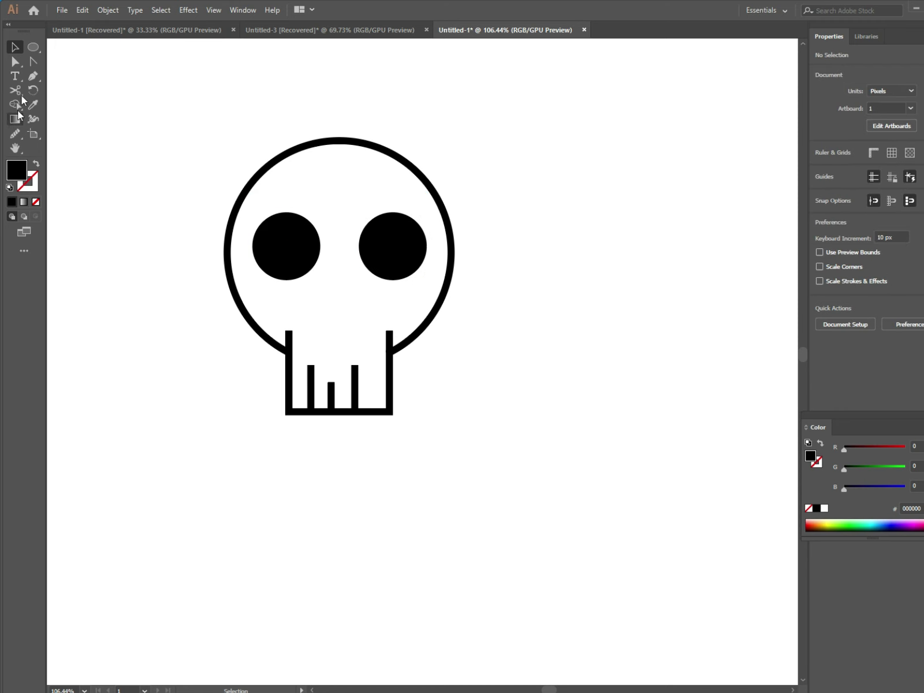
pyautogui.click(33, 47)
# - Create a 3-sided polygon and round its corners into a triangle nose
pyautogui.click(86, 46)
pyautogui.click(128, 141)
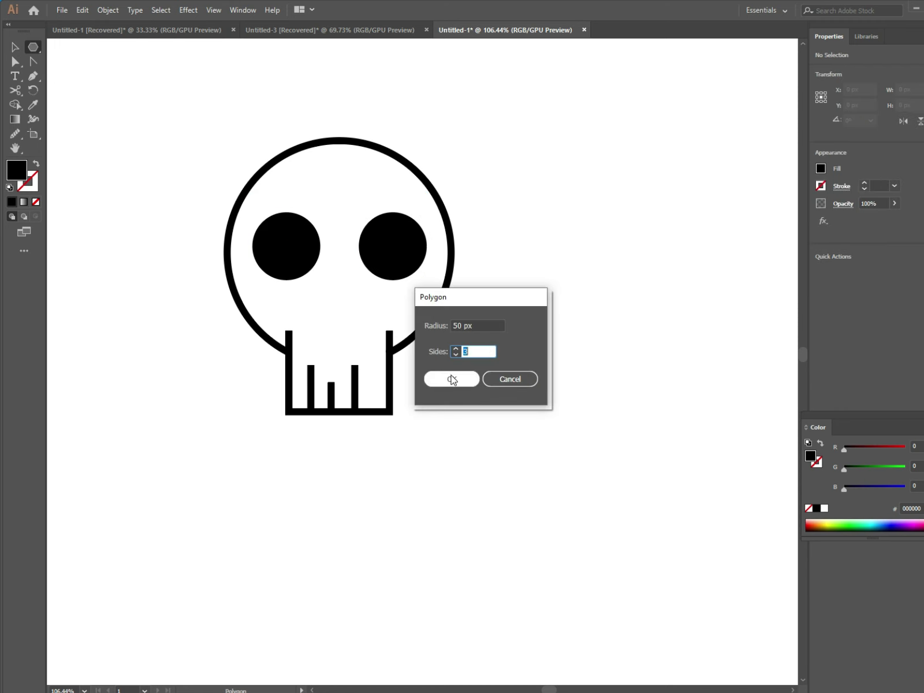
pyautogui.click(452, 379)
pyautogui.click(15, 62)
pyautogui.click(143, 175)
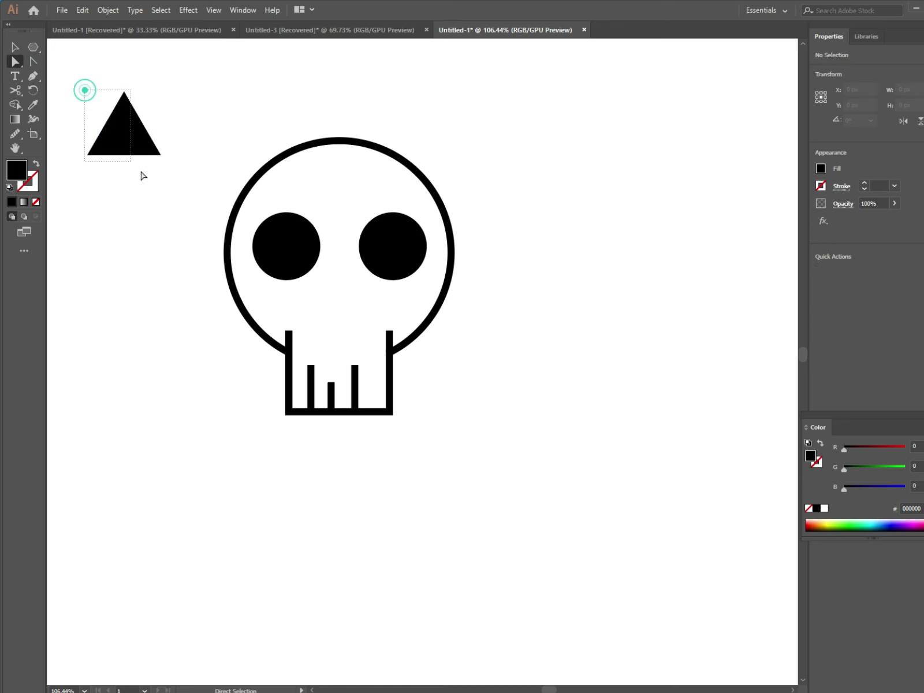
pyautogui.click(123, 124)
pyautogui.moveTo(124, 105)
pyautogui.mouseDown()
pyautogui.moveTo(123, 119)
pyautogui.moveTo(342, 303)
pyautogui.moveTo(335, 321)
pyautogui.mouseUp()
# - Move the rounded triangle below the eyes and make it slightly smaller
pyautogui.click(15, 47)
pyautogui.click(433, 353)
pyautogui.click(151, 345)
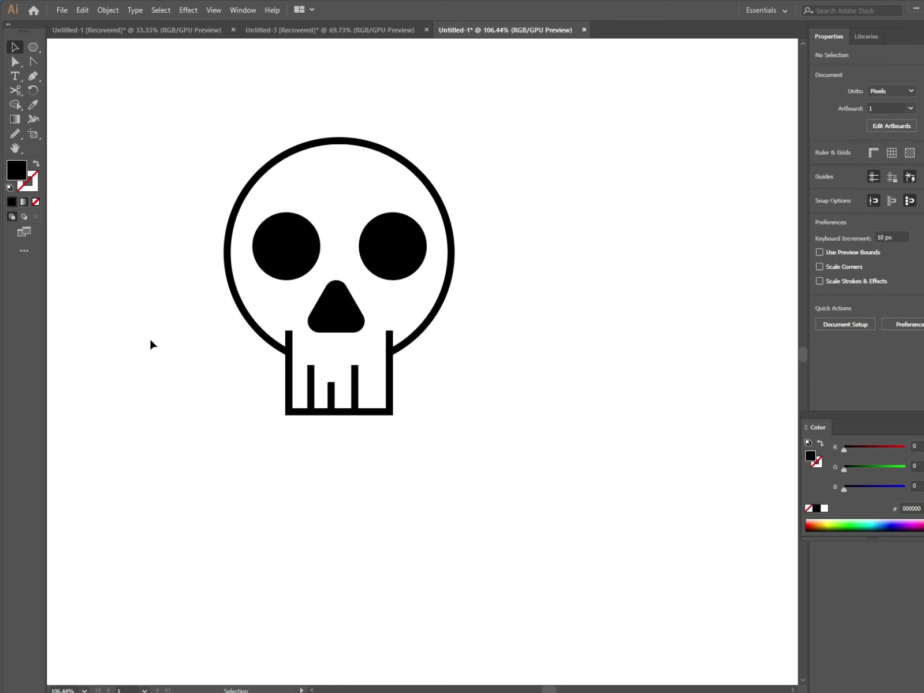
pyautogui.click(317, 325)
pyautogui.moveTo(373, 266); pyautogui.dragTo(365, 276)
pyautogui.click(89, 188)
# - Turn both eyes into hollow rings with a much heavier stroke weight
pyautogui.click(277, 218)
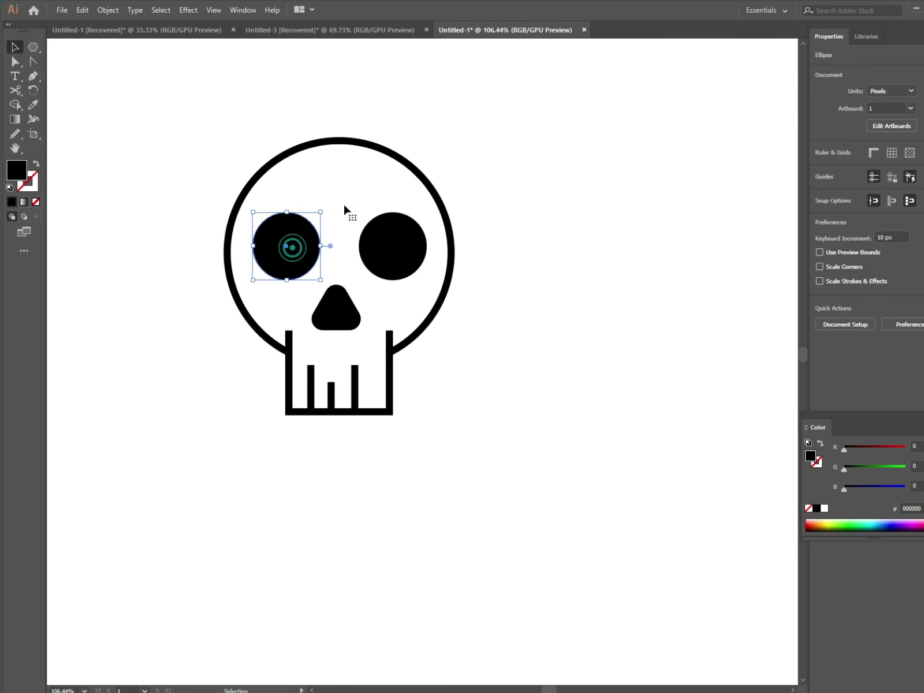
pyautogui.click(36, 164)
pyautogui.click(392, 244)
pyautogui.click(36, 164)
pyautogui.click(291, 214)
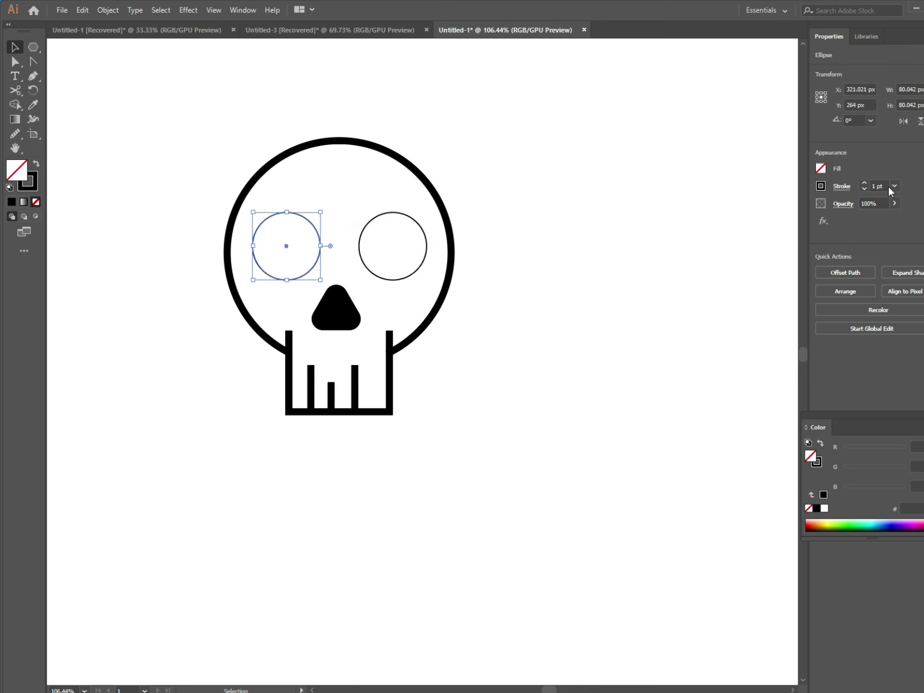
pyautogui.click(894, 185)
pyautogui.click(906, 329)
pyautogui.click(392, 213)
pyautogui.click(893, 185)
pyautogui.click(906, 329)
pyautogui.click(577, 260)
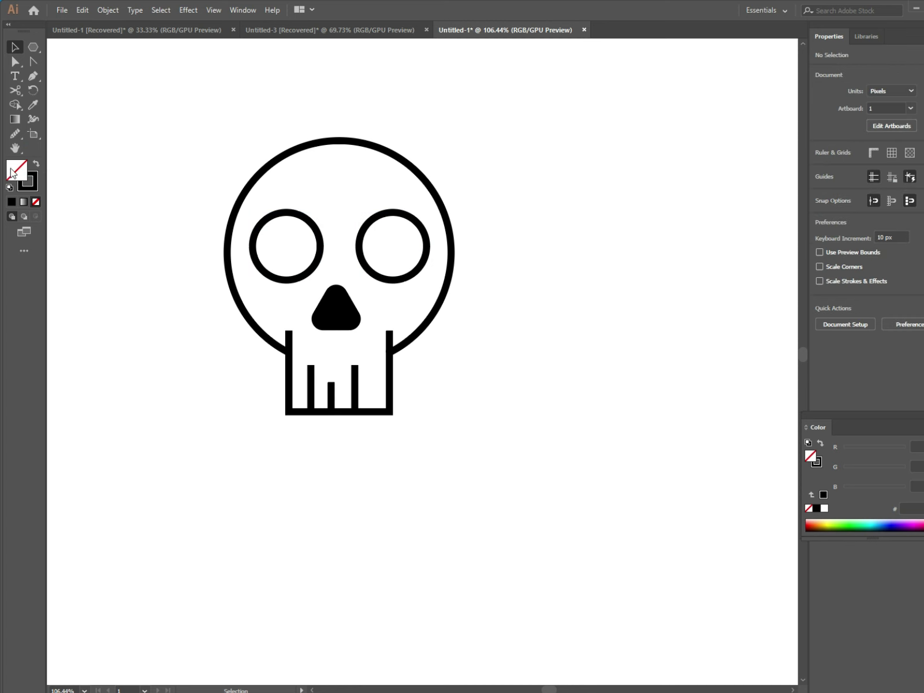
pyautogui.moveTo(33, 46); pyautogui.dragTo(72, 108)
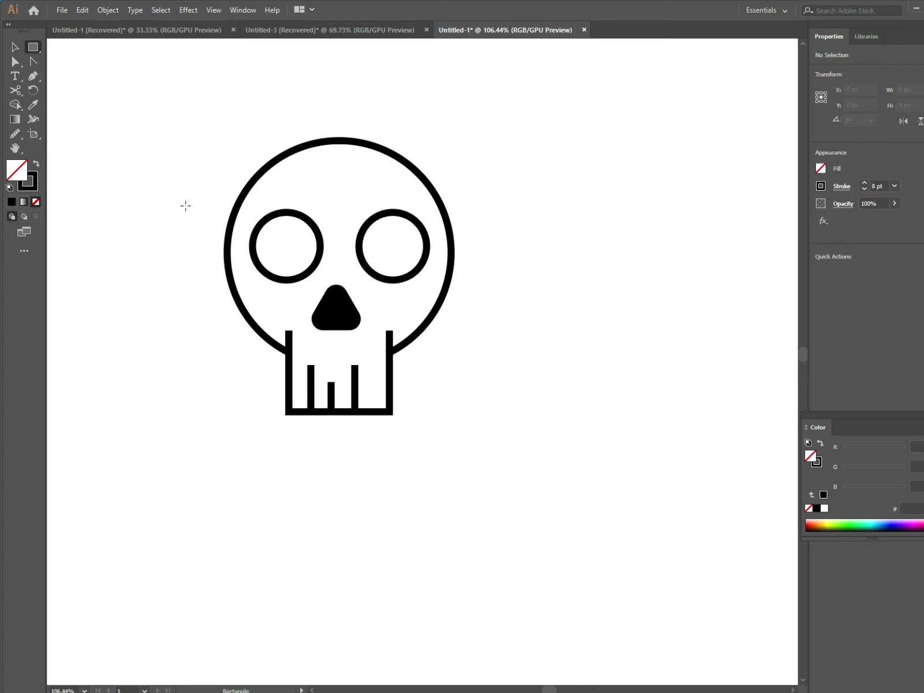
# - Draw a 55 px tall bar across both eyes and add an anchor on its left edge
pyautogui.moveTo(185, 205); pyautogui.dragTo(257, 279)
pyautogui.moveTo(170, 218); pyautogui.dragTo(506, 263)
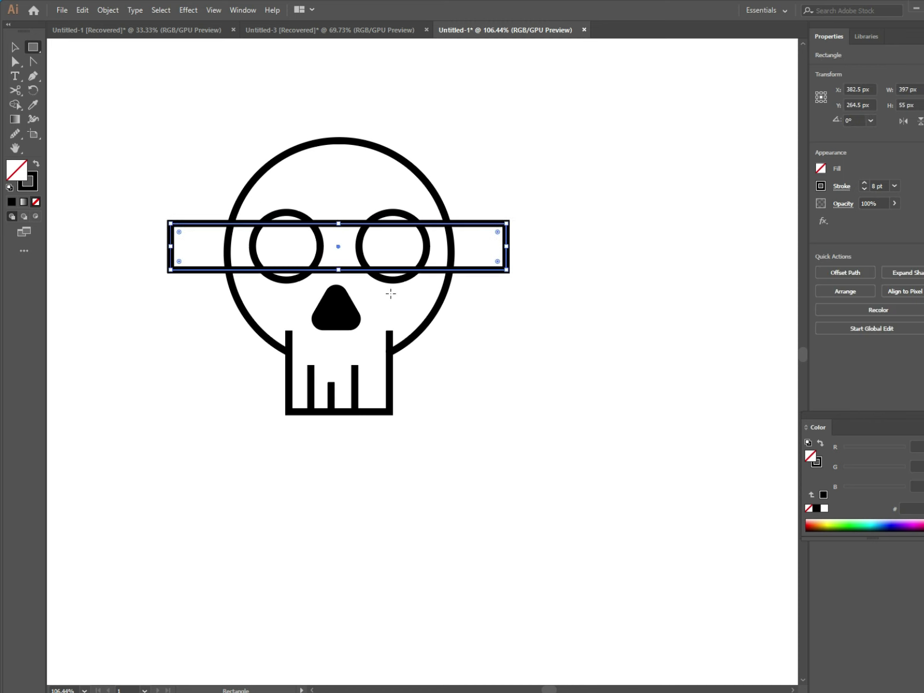
pyautogui.press('a')
pyautogui.moveTo(130, 198); pyautogui.dragTo(198, 278)
pyautogui.hotkey('shift', 'Right')
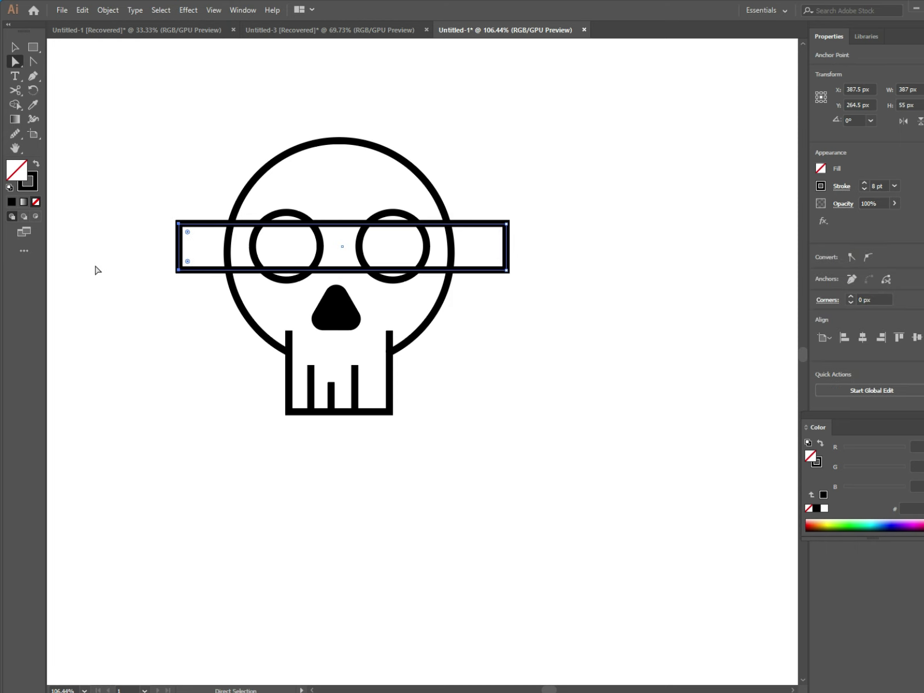
pyautogui.hotkey('ctrl', 'shift', 'a')
pyautogui.click(178, 246)
# - Pull the bar's new left anchor outward into a pointed pencil tip
pyautogui.press('v')
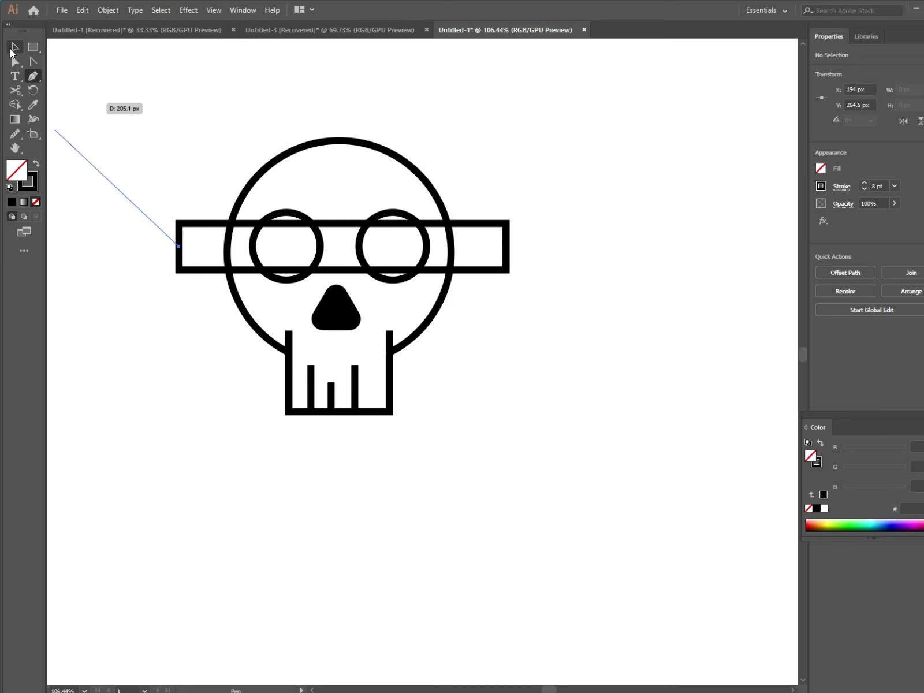
pyautogui.click(179, 248)
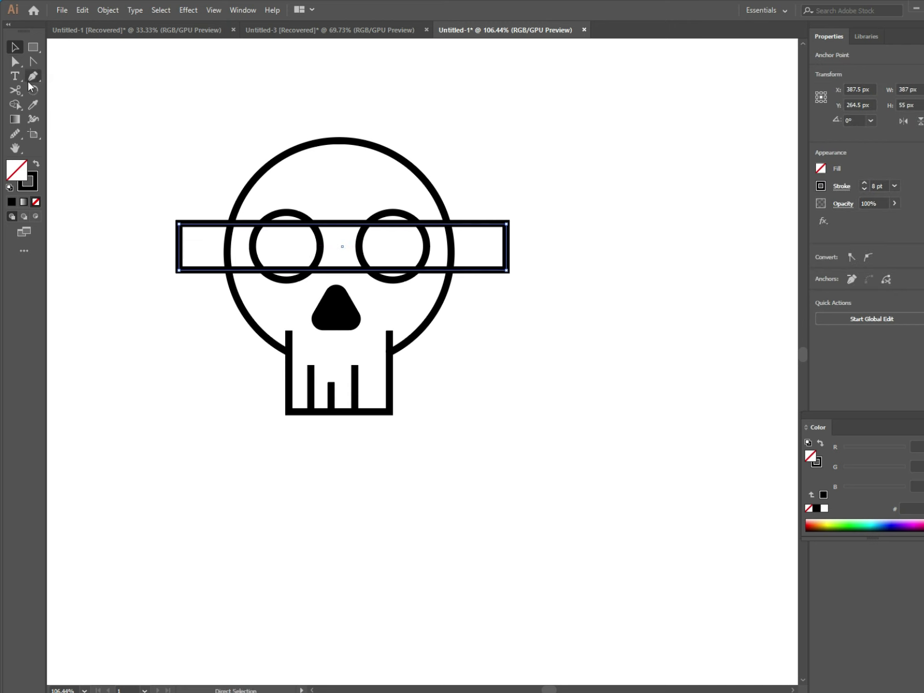
pyautogui.click(15, 47)
pyautogui.click(93, 148)
pyautogui.click(200, 270)
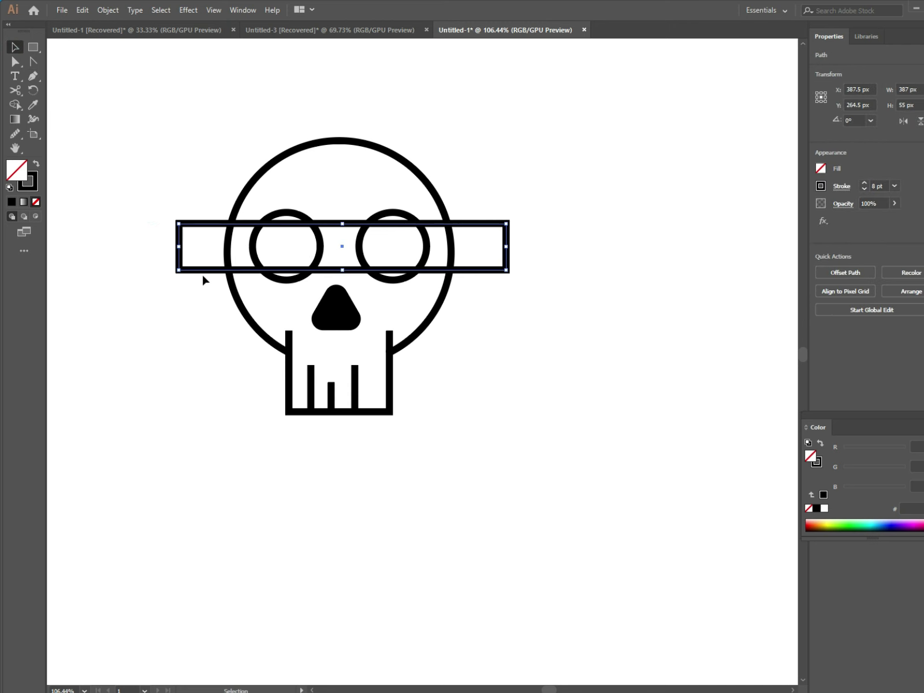
pyautogui.hotkey('shift', 'Left')
pyautogui.click(167, 289)
pyautogui.press('a')
pyautogui.moveTo(178, 247); pyautogui.dragTo(132, 247)
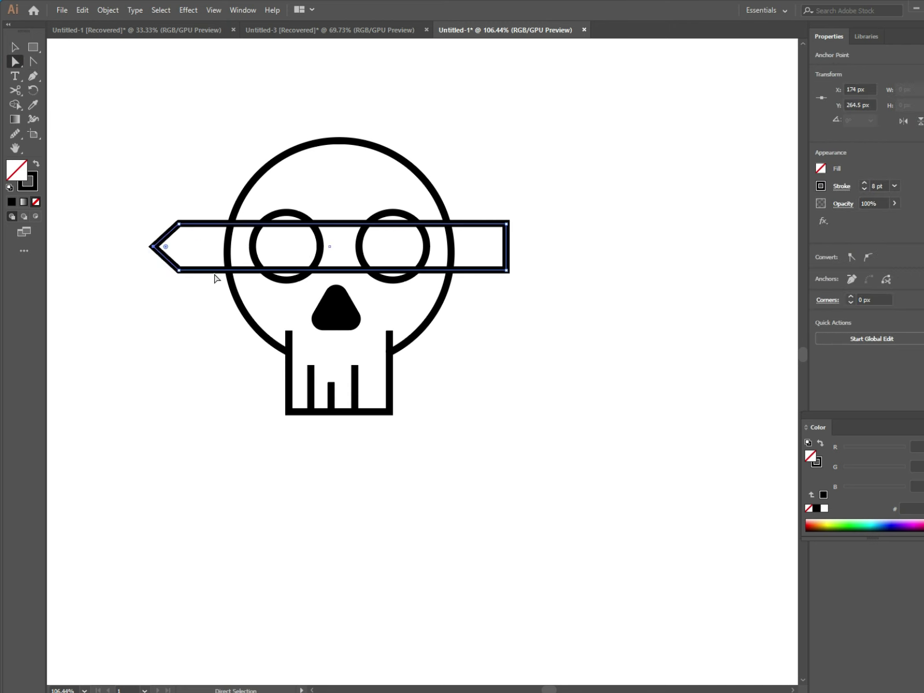
# - Round the pencil's right end with the corner widgets
pyautogui.click(194, 308)
pyautogui.click(436, 270)
pyautogui.moveTo(497, 261); pyautogui.dragTo(489, 254)
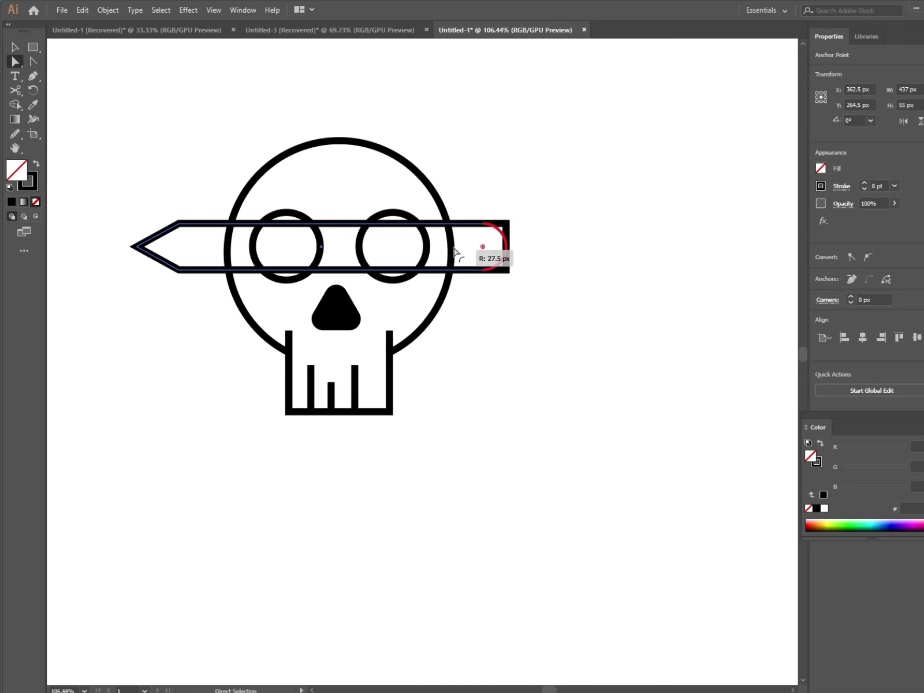
# - Reposition and shorten the pencil so it sits across the eye rings
pyautogui.press('v')
pyautogui.moveTo(134, 244); pyautogui.dragTo(147, 244)
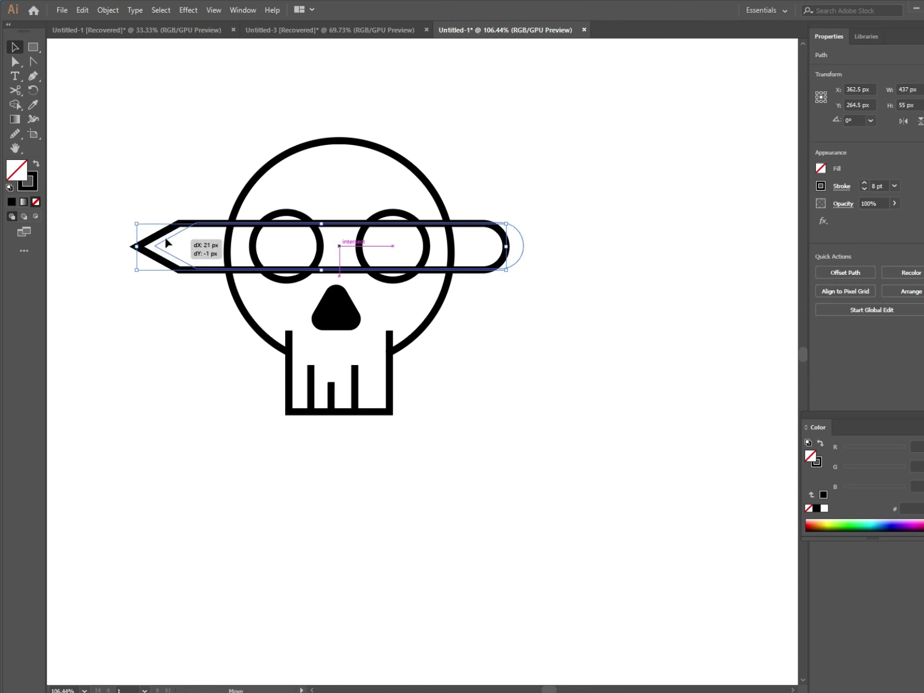
pyautogui.moveTo(484, 232); pyautogui.dragTo(471, 232)
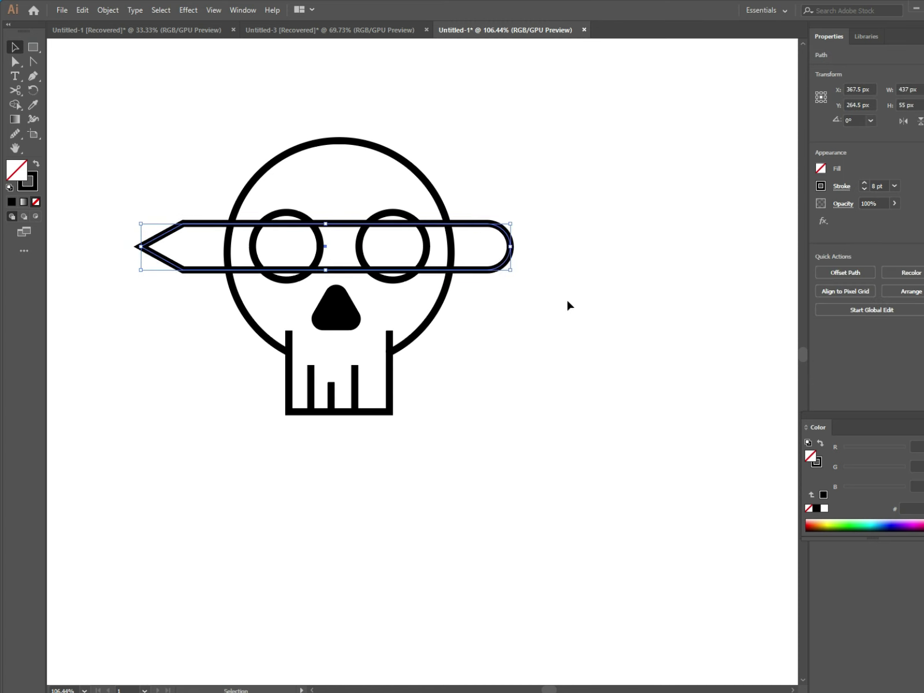
pyautogui.click(566, 305)
pyautogui.click(449, 226)
pyautogui.moveTo(509, 270); pyautogui.dragTo(532, 274)
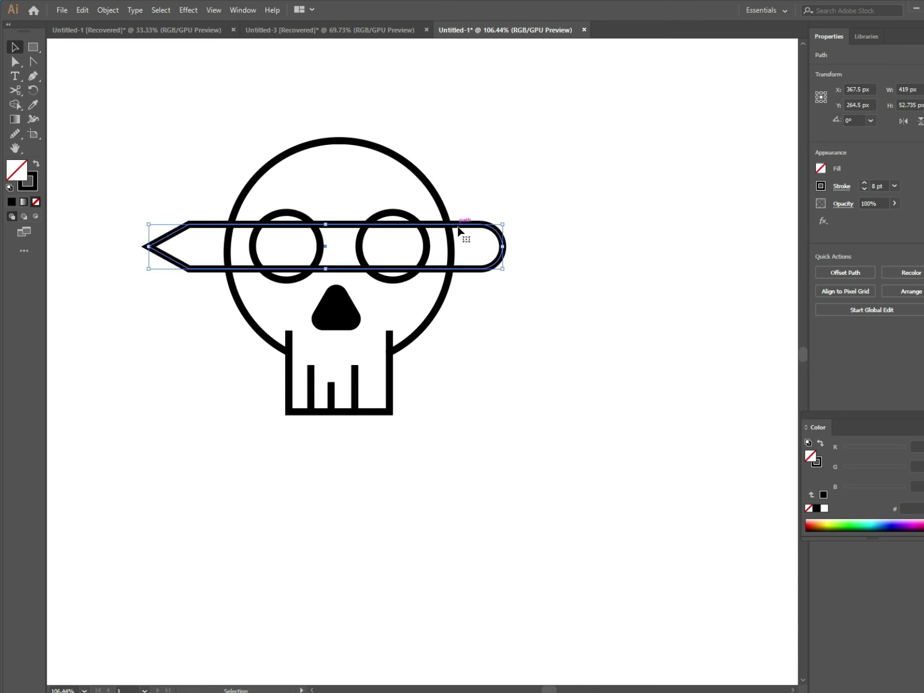
pyautogui.click(462, 297)
# - Make the left and right eyes solid black discs
pyautogui.click(265, 219)
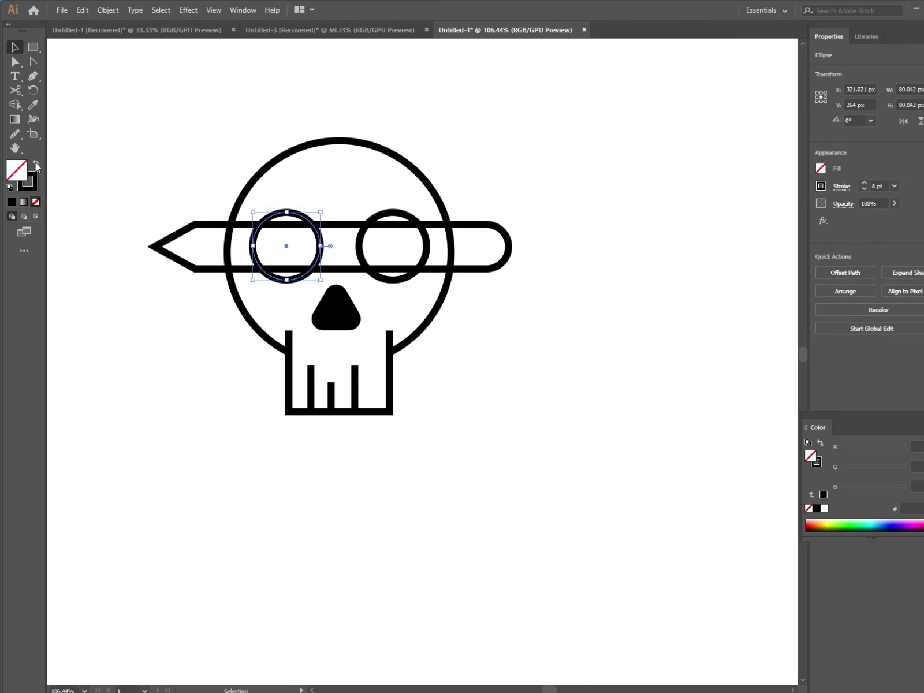
pyautogui.hotkey('shift', 'x')
pyautogui.click(404, 209)
pyautogui.click(36, 163)
pyautogui.click(208, 216)
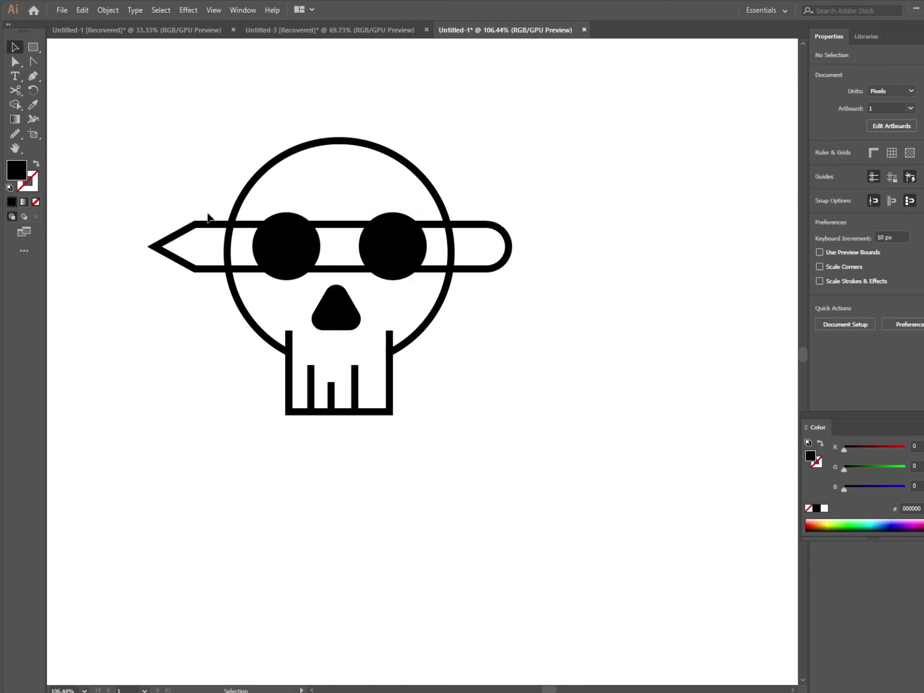
# - Merge the overlapping skull regions with the Shape Builder and check the pencil's context options
pyautogui.hotkey('ctrl', 'a')
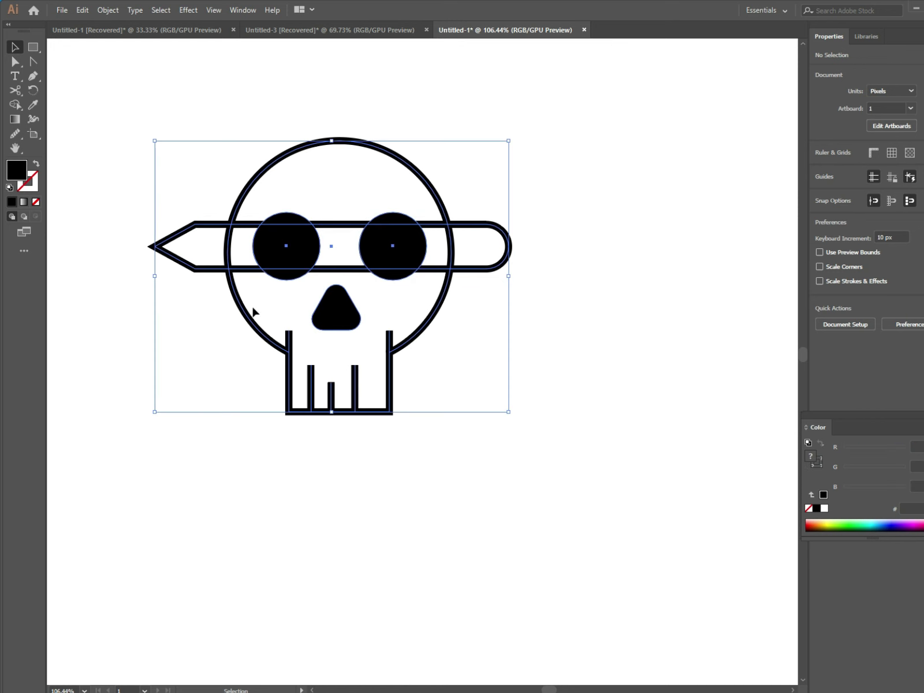
pyautogui.click(15, 104)
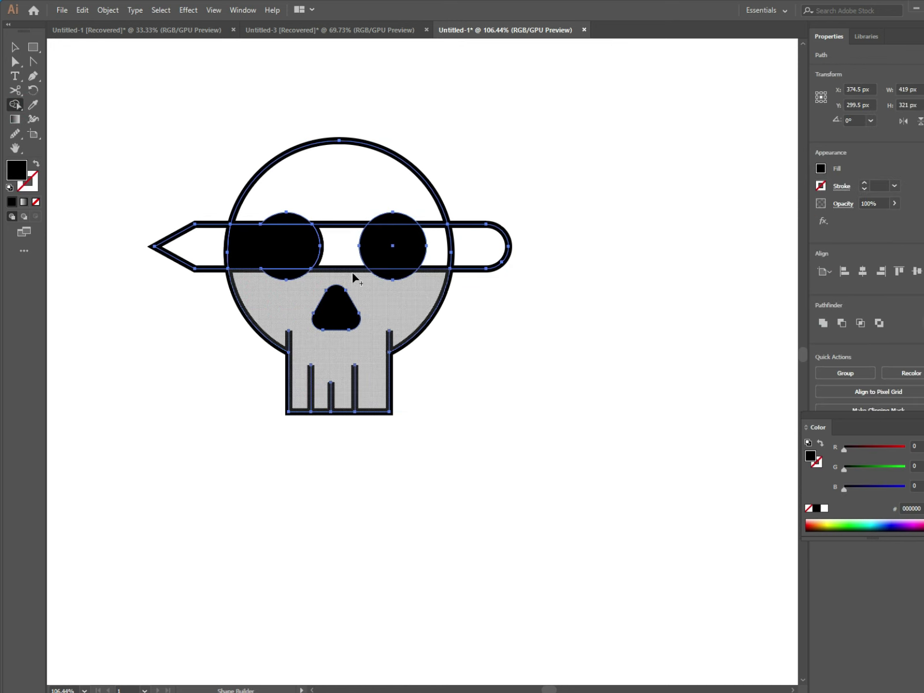
pyautogui.moveTo(234, 249); pyautogui.dragTo(354, 274)
pyautogui.press('v')
pyautogui.click(265, 229)
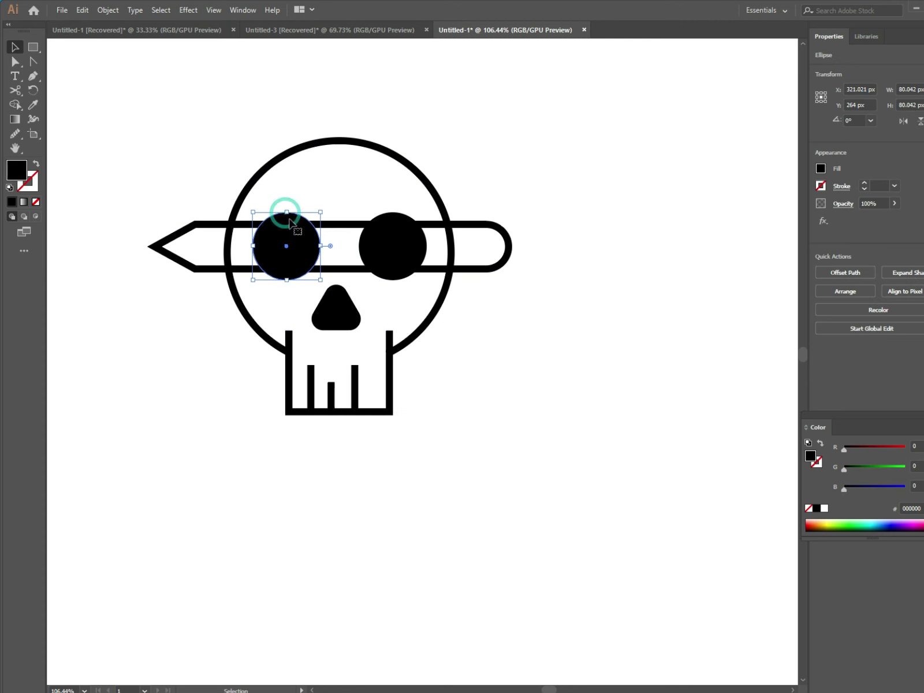
pyautogui.click(35, 163)
pyautogui.rightClick(344, 231)
pyautogui.click(373, 268)
pyautogui.rightClick(140, 189)
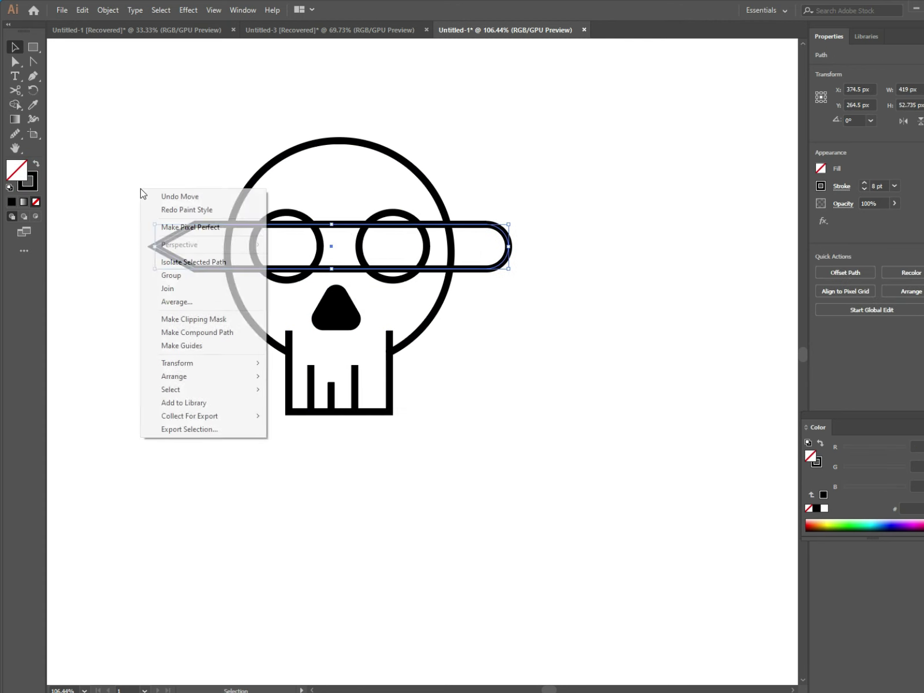
pyautogui.click(169, 208)
# - Merge the left and right eyes with the pencil band using the Shape Builder
pyautogui.hotkey('ctrl', 'a')
pyautogui.click(15, 104)
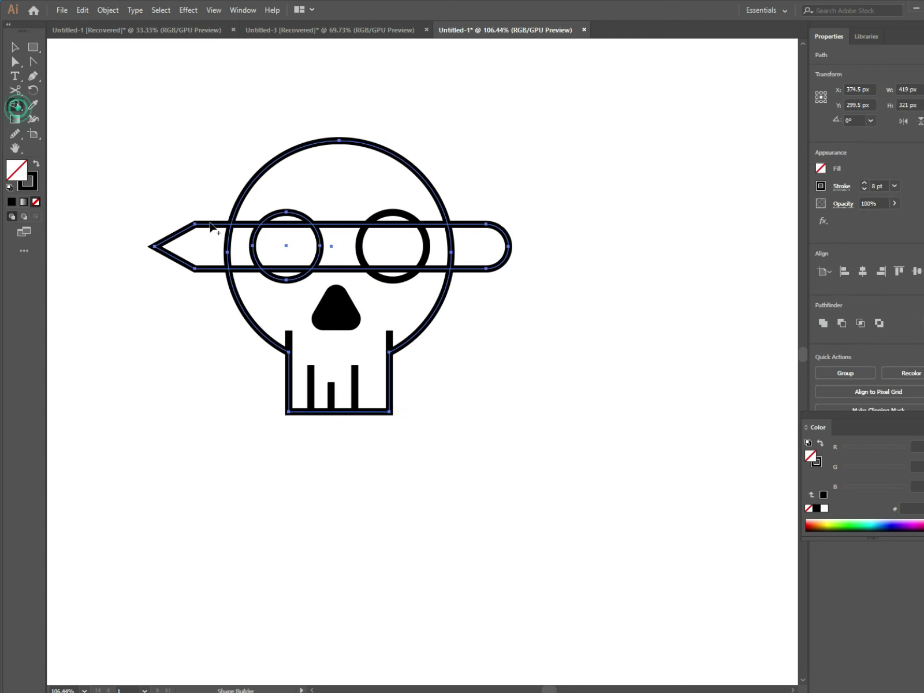
pyautogui.moveTo(268, 254); pyautogui.dragTo(191, 248)
pyautogui.click(15, 47)
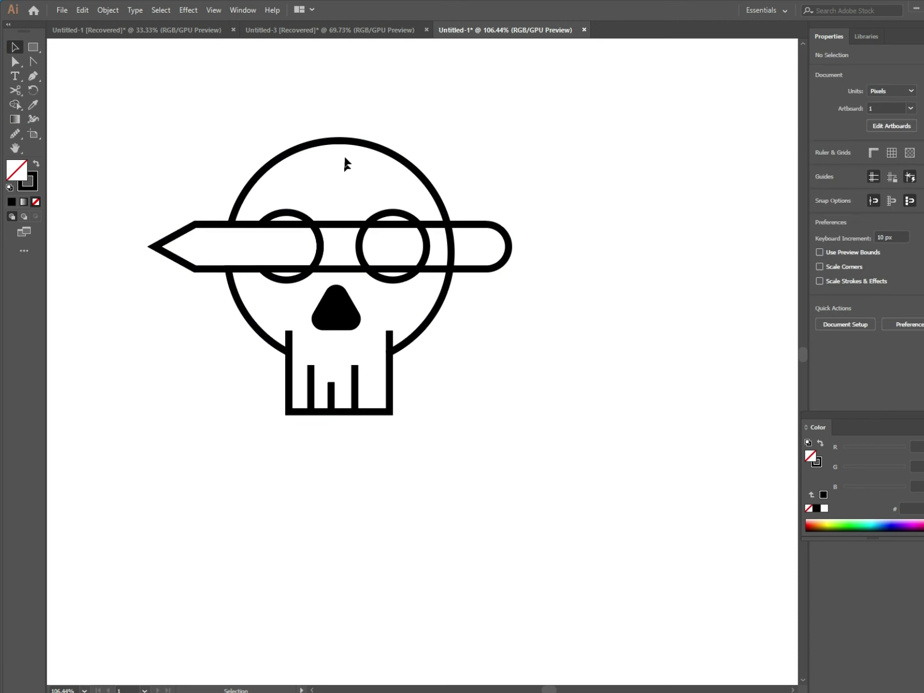
pyautogui.hotkey('ctrl', 'a')
pyautogui.hotkey('shift', 'm')
pyautogui.moveTo(396, 244); pyautogui.dragTo(470, 247)
pyautogui.click(15, 47)
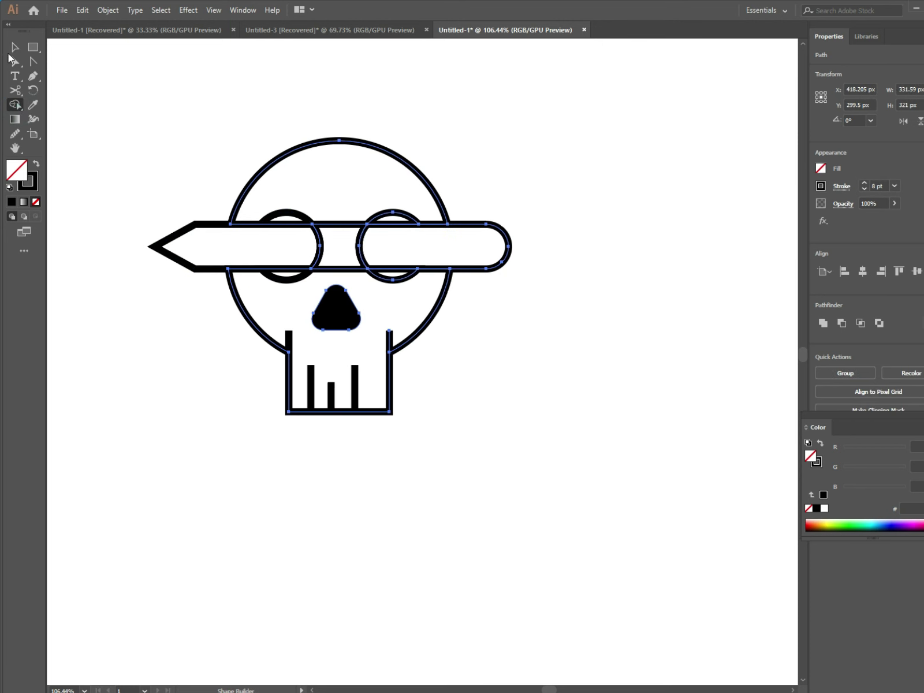
pyautogui.click(114, 120)
# - Fill the upper and lower arcs of both eyes black, then deselect
pyautogui.click(293, 221)
pyautogui.click(296, 283)
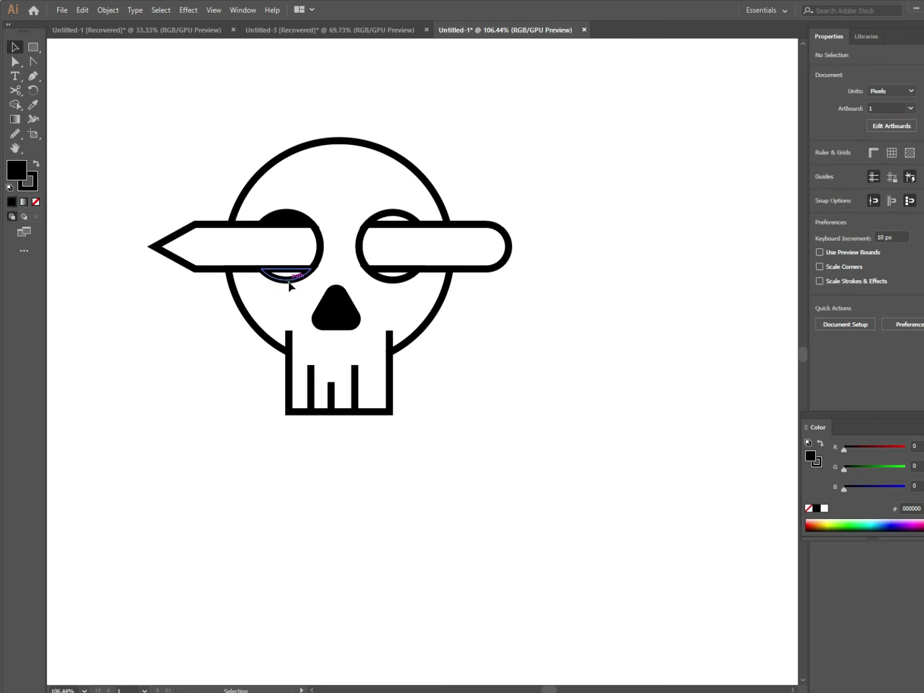
pyautogui.click(290, 282)
pyautogui.press(',')
pyautogui.click(103, 296)
pyautogui.click(392, 218)
pyautogui.press(',')
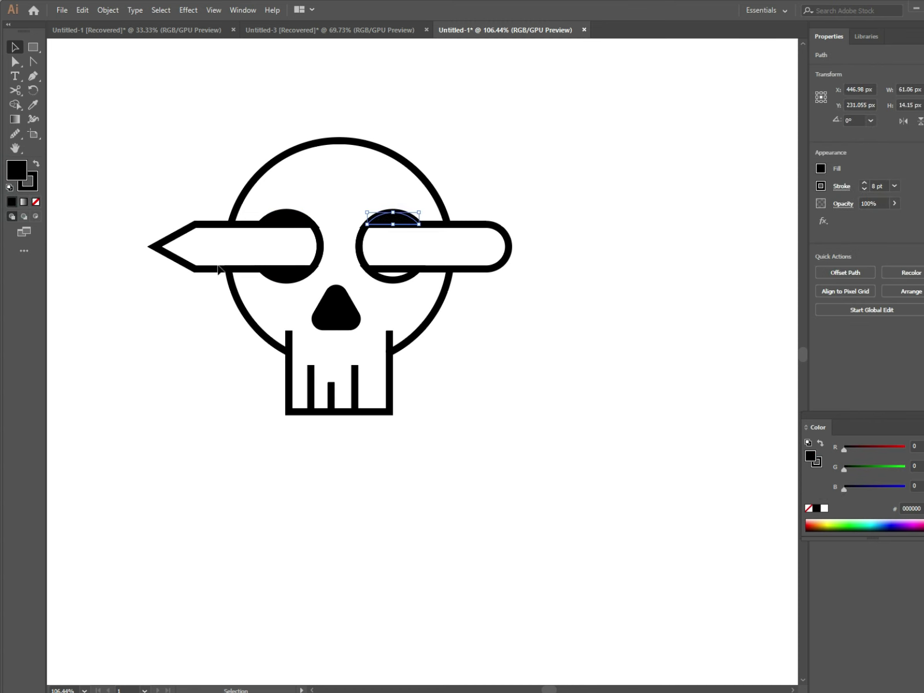
pyautogui.click(162, 277)
pyautogui.click(393, 278)
pyautogui.press(',')
pyautogui.click(155, 347)
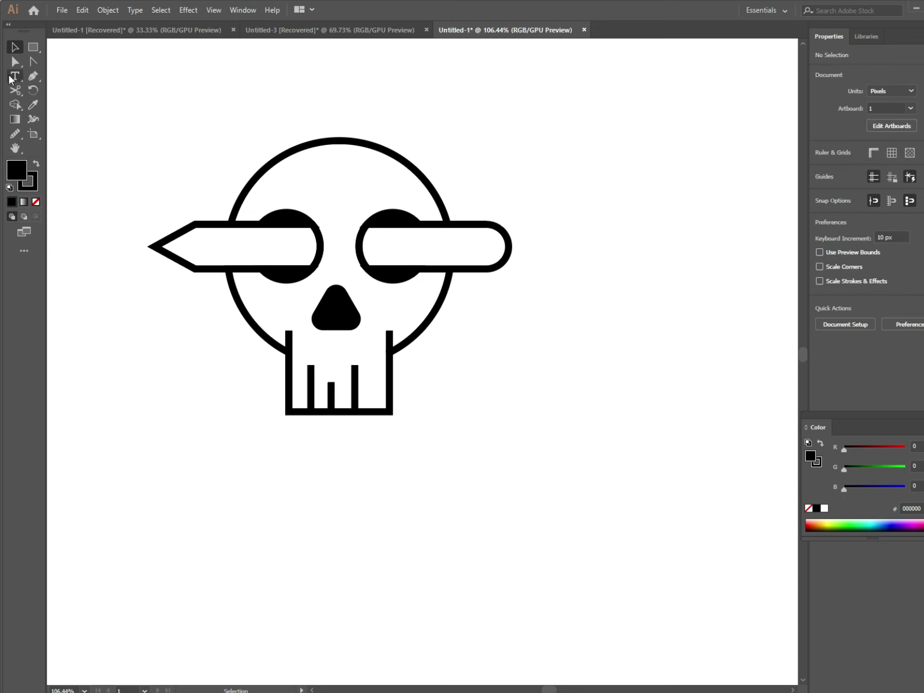
pyautogui.click(32, 76)
# - Draw divider lines at the pencil tip's base and before the rounded right end
pyautogui.click(194, 268)
pyautogui.click(16, 49)
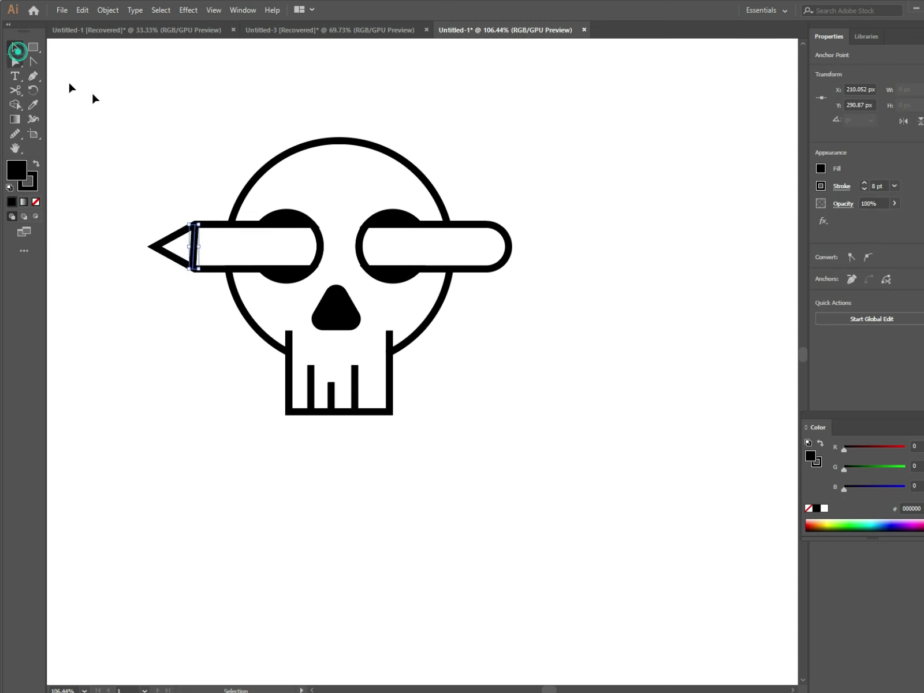
pyautogui.click(93, 97)
pyautogui.click(32, 76)
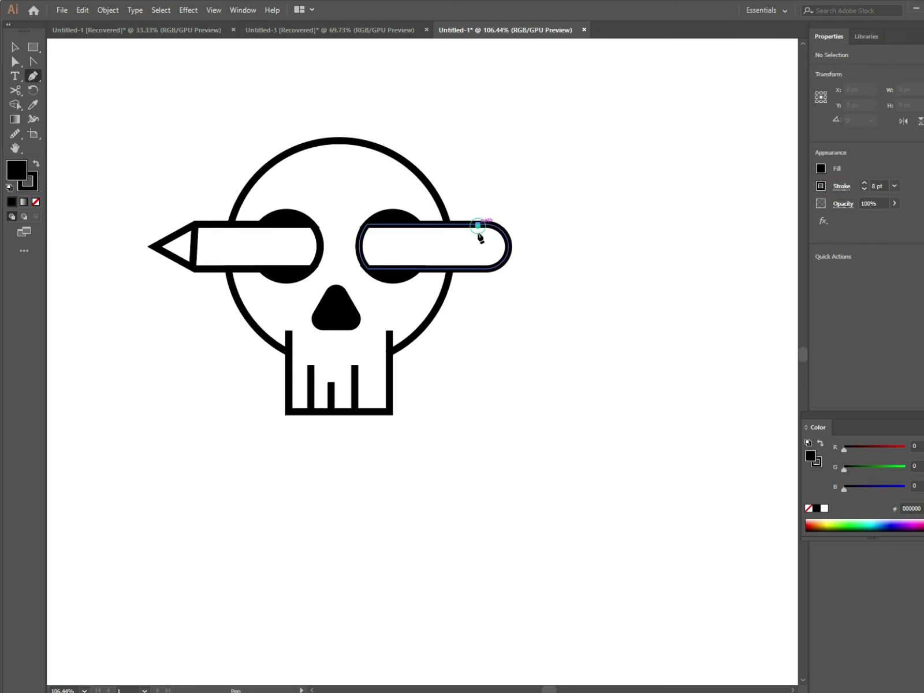
pyautogui.click(477, 224)
pyautogui.click(477, 269)
pyautogui.click(16, 45)
# - Draw two lengthwise stripes along the left pencil body
pyautogui.click(196, 234)
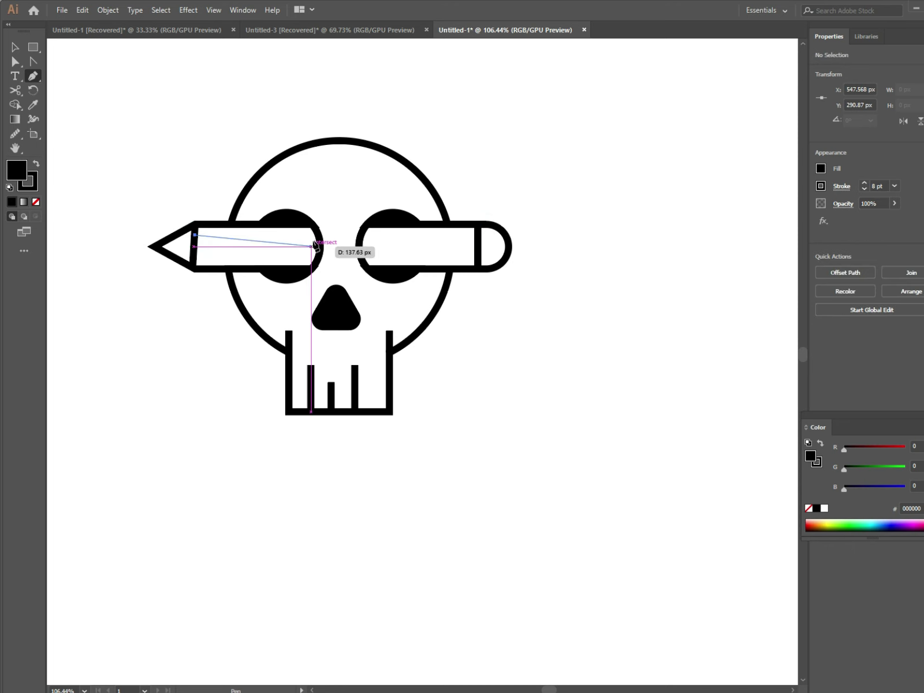
pyautogui.click(315, 234)
pyautogui.keyDown('ctrl'); pyautogui.click(134, 193); pyautogui.keyUp('ctrl')
pyautogui.click(193, 253)
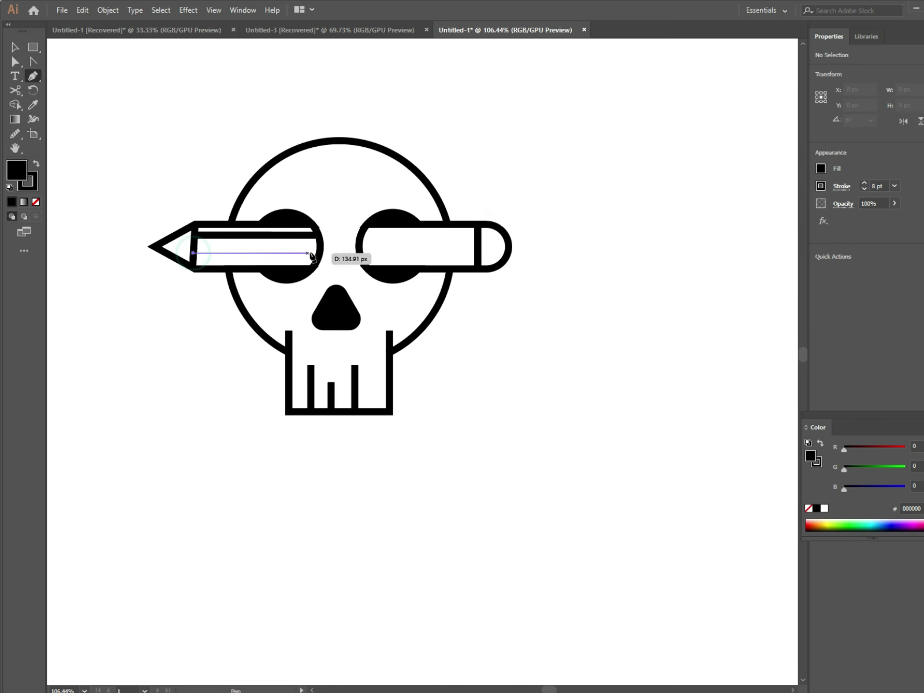
pyautogui.click(320, 251)
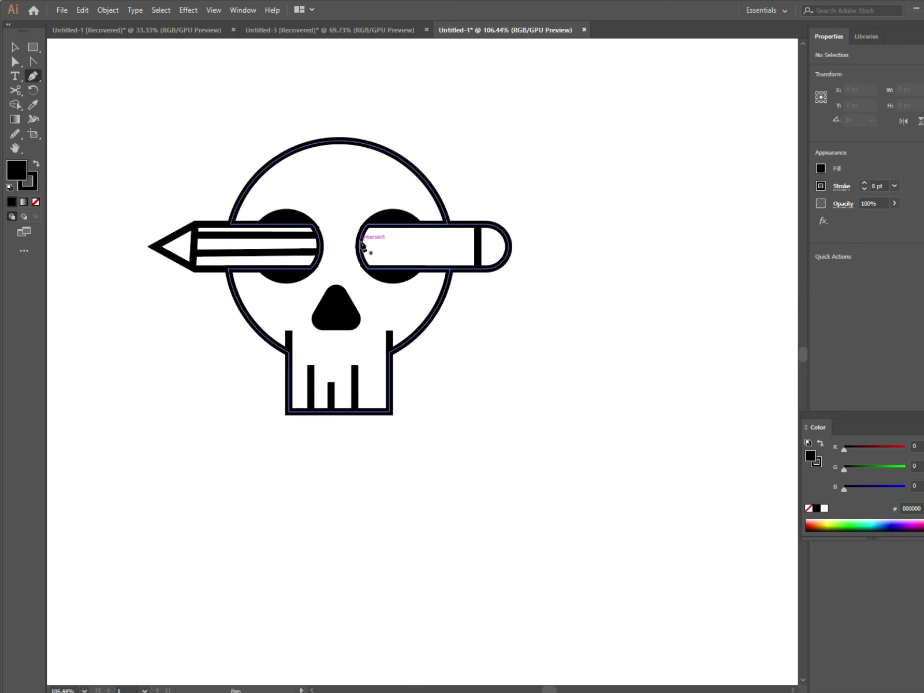
# - Alt-drag copies of both stripes into the right pencil half
pyautogui.press('v')
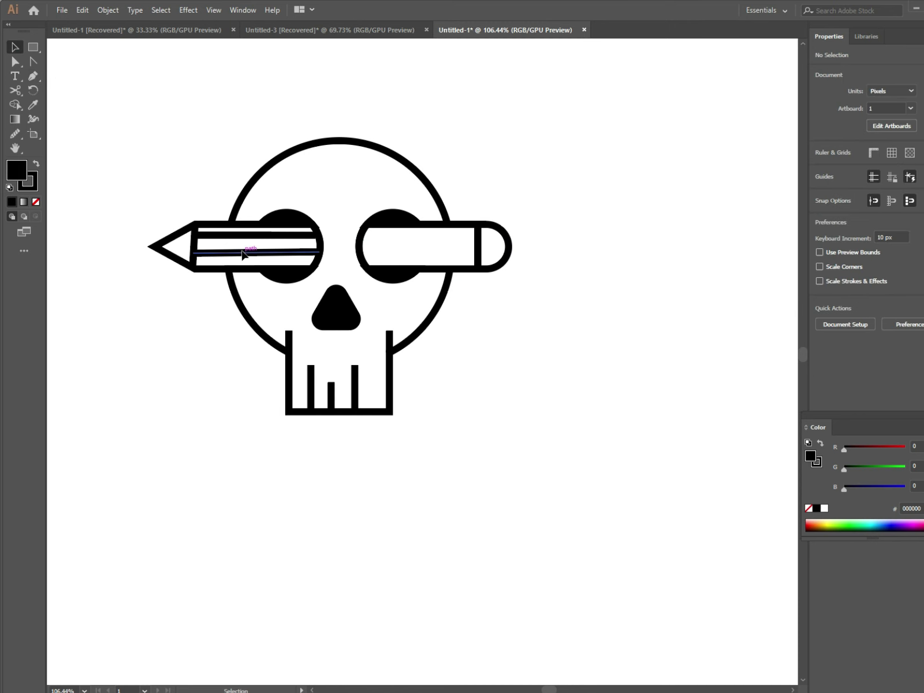
pyautogui.moveTo(241, 257); pyautogui.dragTo(437, 253)
pyautogui.keyDown('shift'); pyautogui.click(276, 254); pyautogui.keyUp('shift')
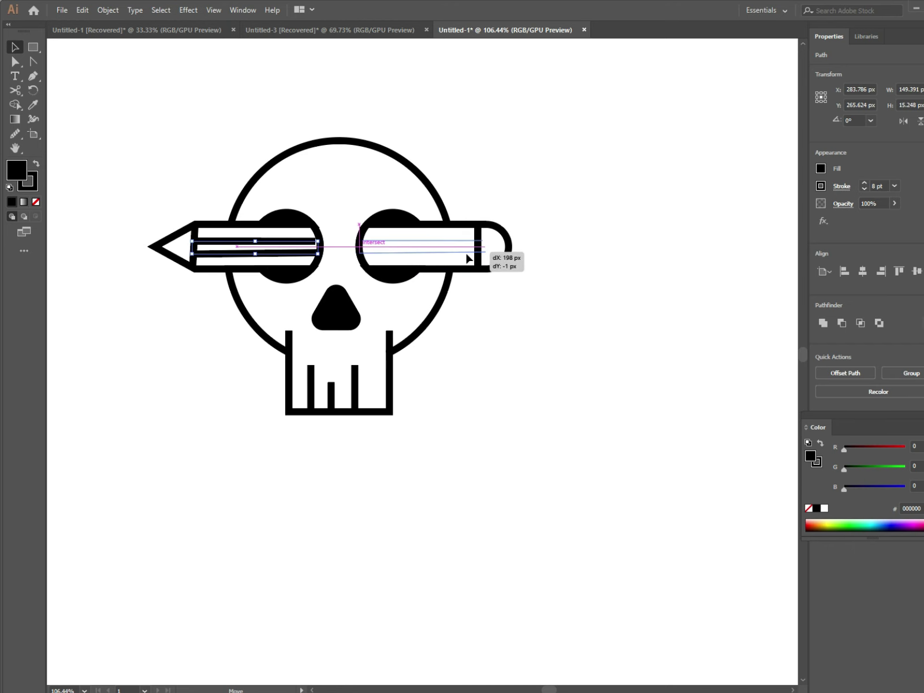
pyautogui.moveTo(437, 253); pyautogui.dragTo(464, 254)
pyautogui.click(497, 345)
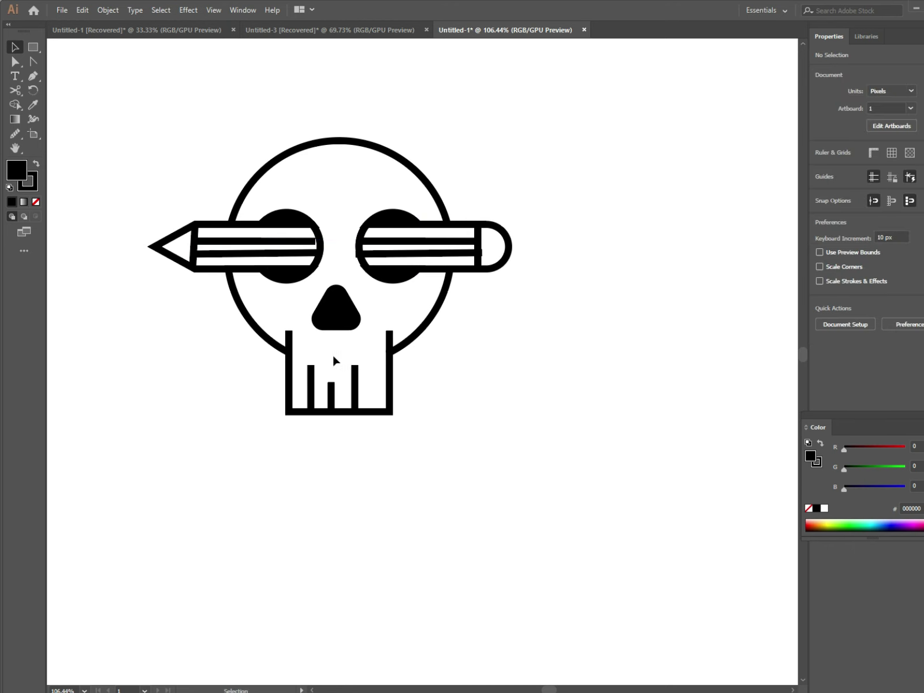
# - Join the left and right jaw-top anchors with Ctrl+J into one continuous skull outline
pyautogui.press('a')
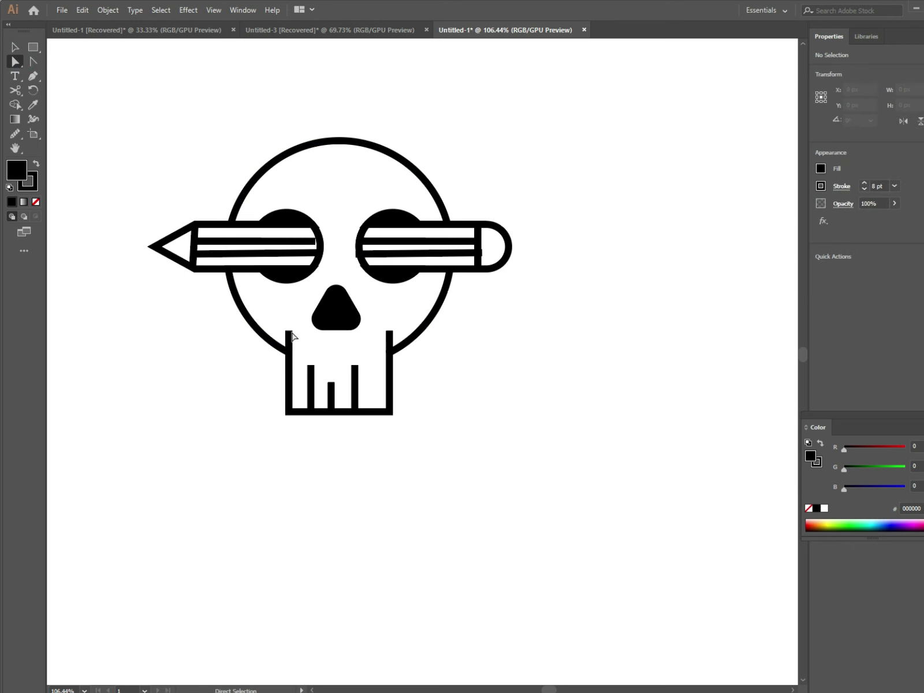
pyautogui.click(289, 332)
pyautogui.keyDown('shift'); pyautogui.click(390, 337); pyautogui.keyUp('shift')
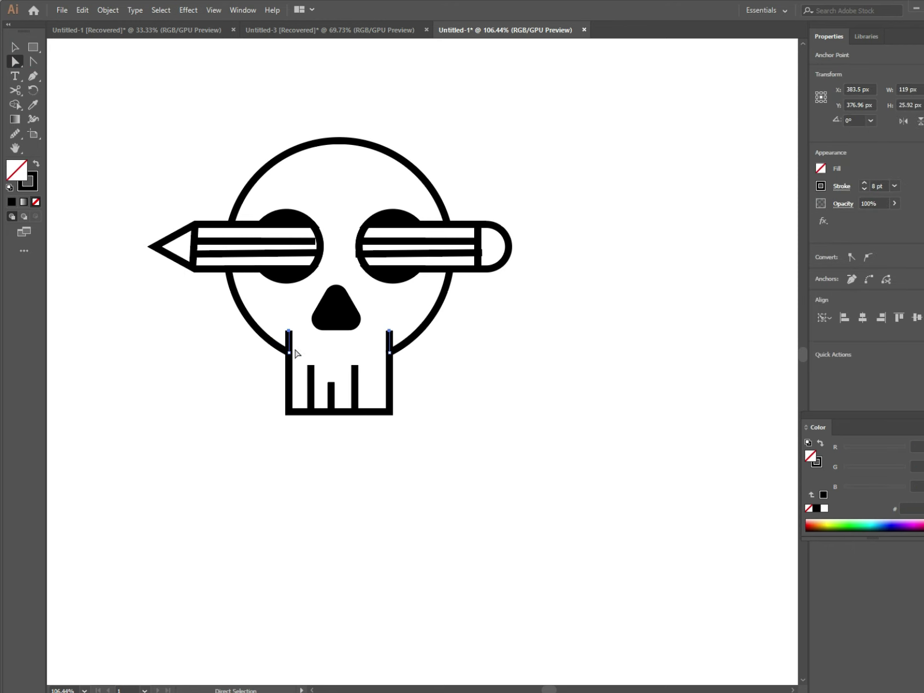
pyautogui.hotkey('ctrl', 'j')
pyautogui.scroll(3, 289, 341)
pyautogui.click(257, 247)
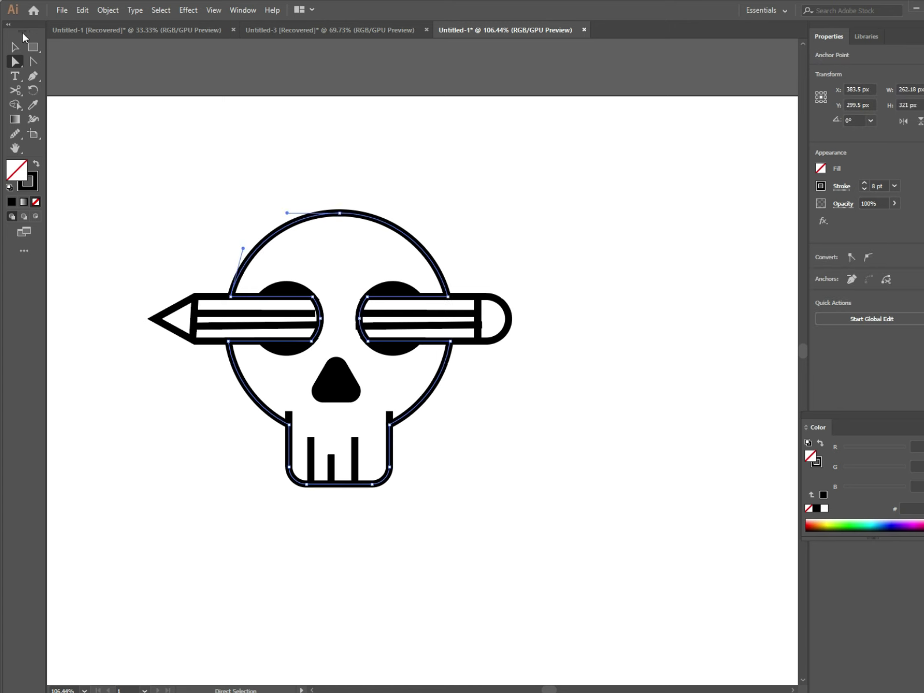
pyautogui.press('v')
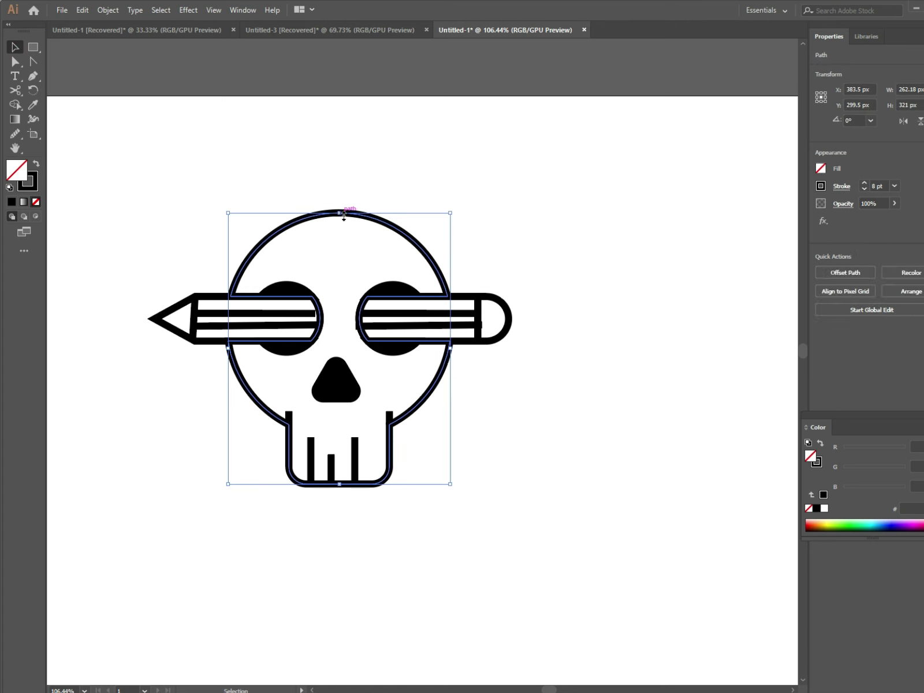
pyautogui.moveTo(339, 220); pyautogui.dragTo(340, 212)
pyautogui.click(412, 396)
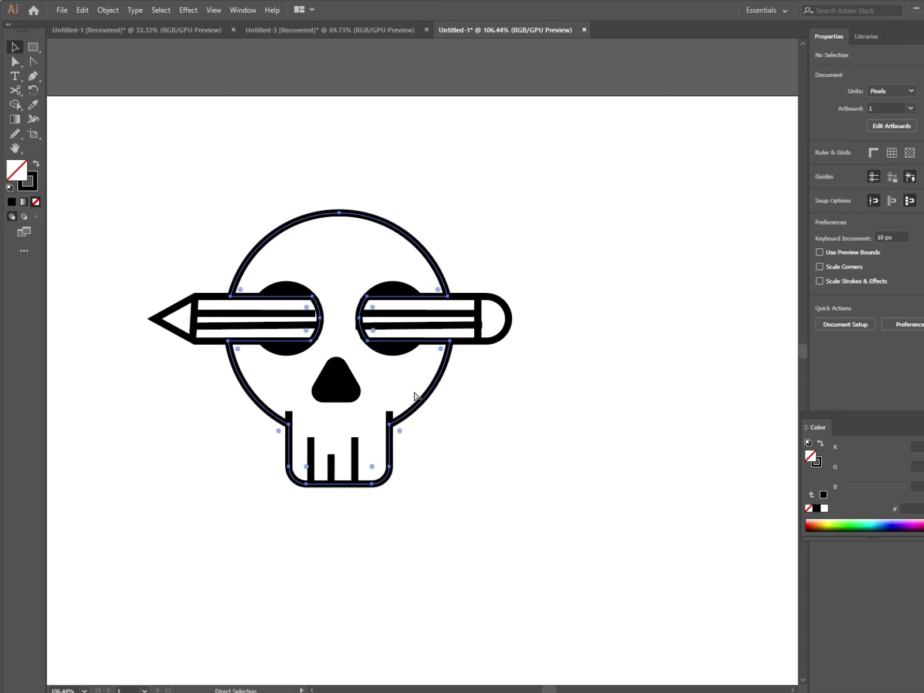
pyautogui.hotkey('ctrl', 'z')
pyautogui.hotkey('ctrl', 'z')
pyautogui.click(202, 224)
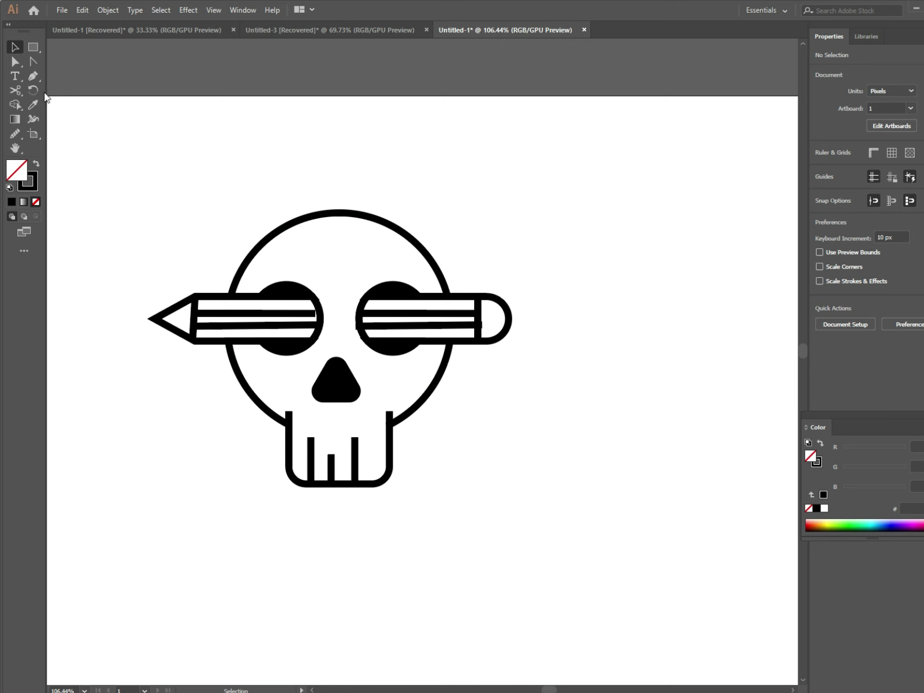
# - Draw a small 26 px circle at the top of the skull
pyautogui.moveTo(33, 47); pyautogui.dragTo(75, 76)
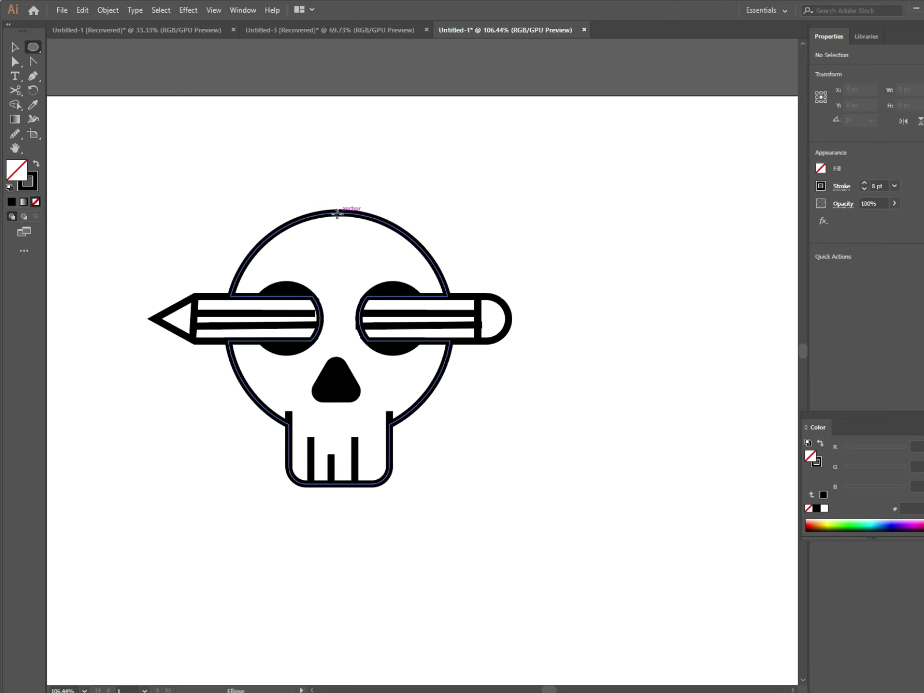
pyautogui.moveTo(337, 214); pyautogui.dragTo(345, 222)
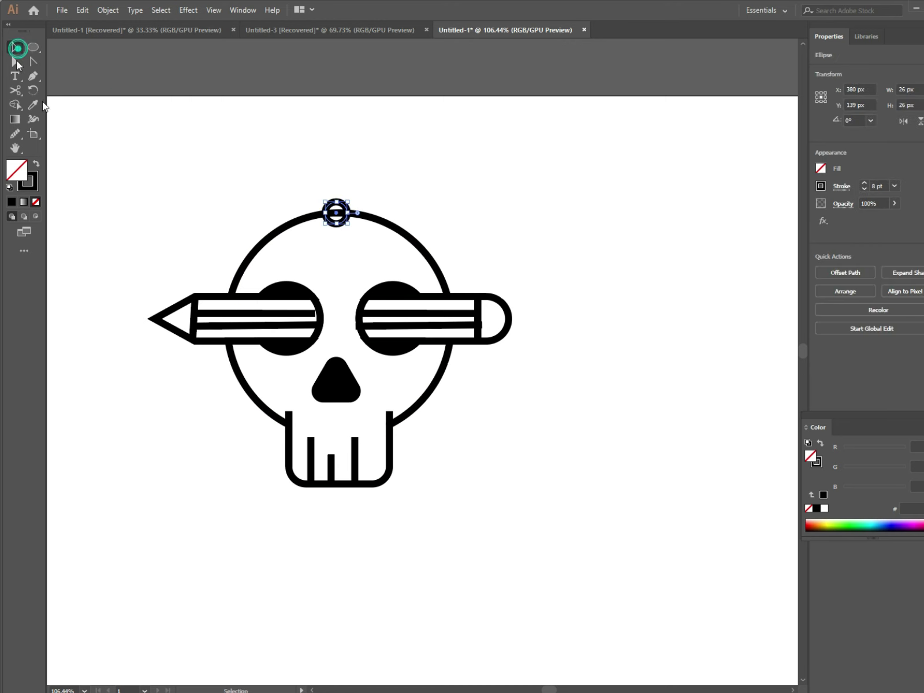
pyautogui.click(336, 229)
# - Expand the skull outline into filled shapes and erase it inside the ring
pyautogui.click(367, 220)
pyautogui.click(107, 10)
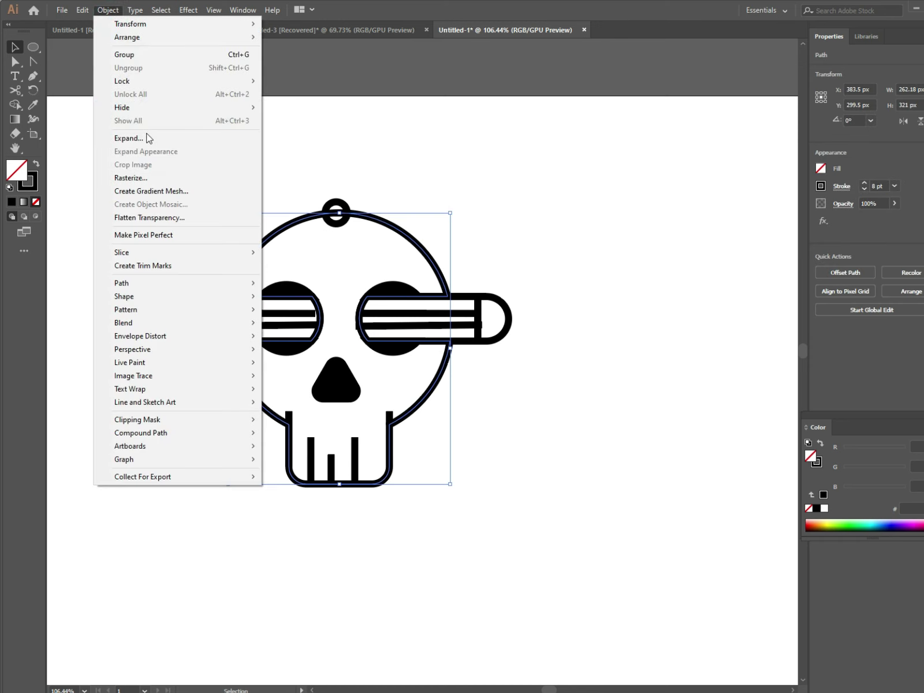
pyautogui.click(147, 137)
pyautogui.click(445, 423)
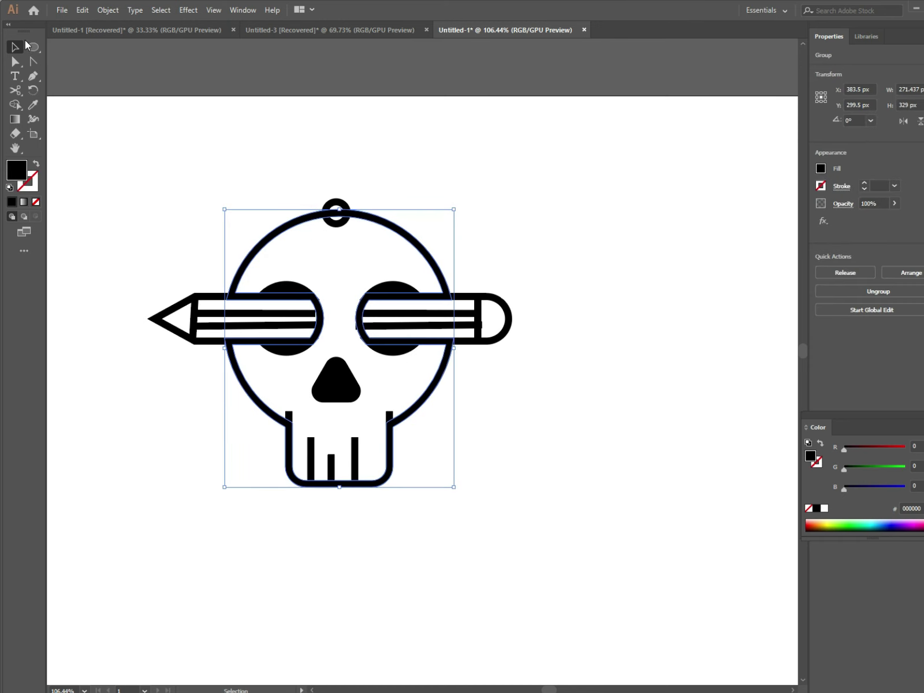
pyautogui.click(108, 10)
pyautogui.click(105, 11)
pyautogui.click(15, 133)
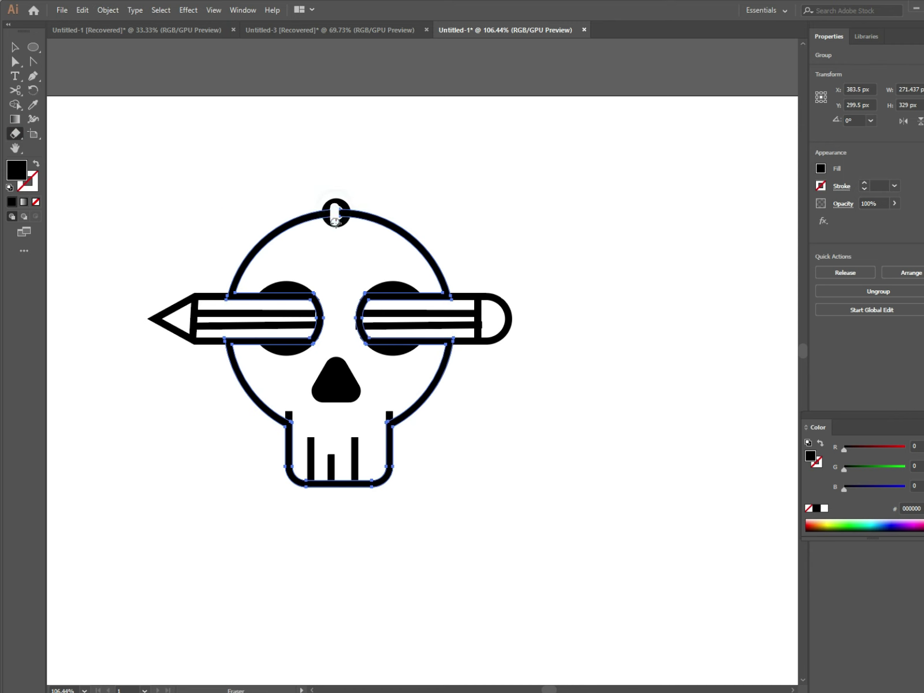
pyautogui.hotkey('ctrl', 'shift', 'a')
# - Draw a black-stroked handle line from the ring's centre to the right
pyautogui.press('p')
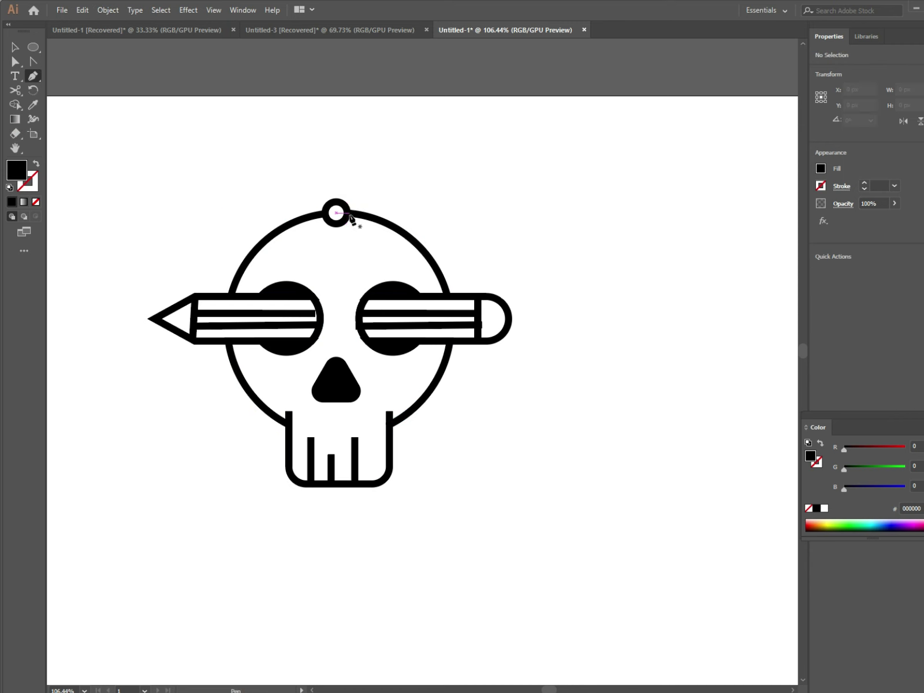
pyautogui.click(337, 213)
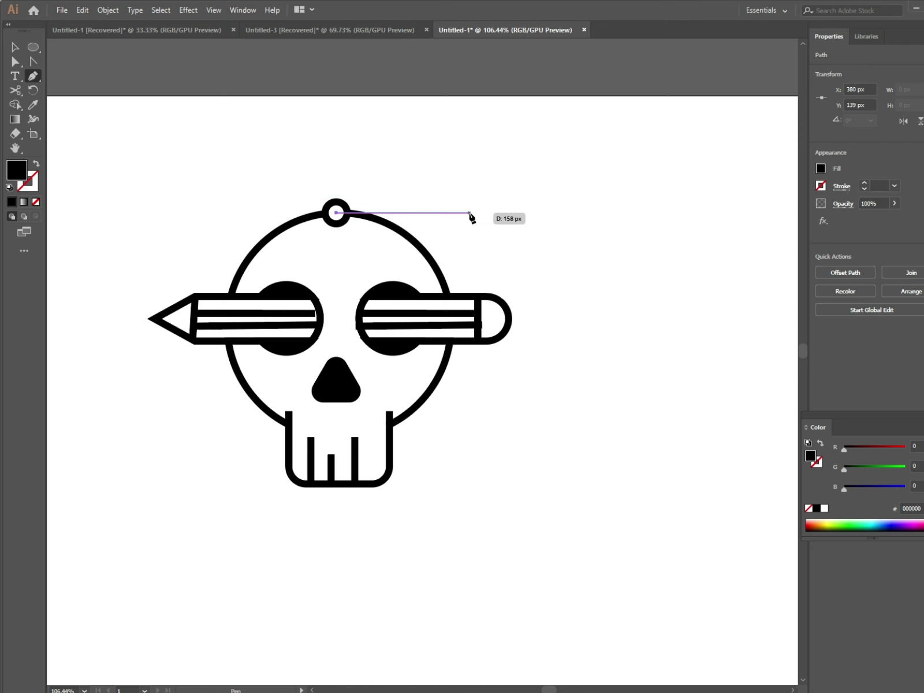
pyautogui.click(469, 213)
pyautogui.press('v')
pyautogui.click(894, 186)
pyautogui.click(903, 331)
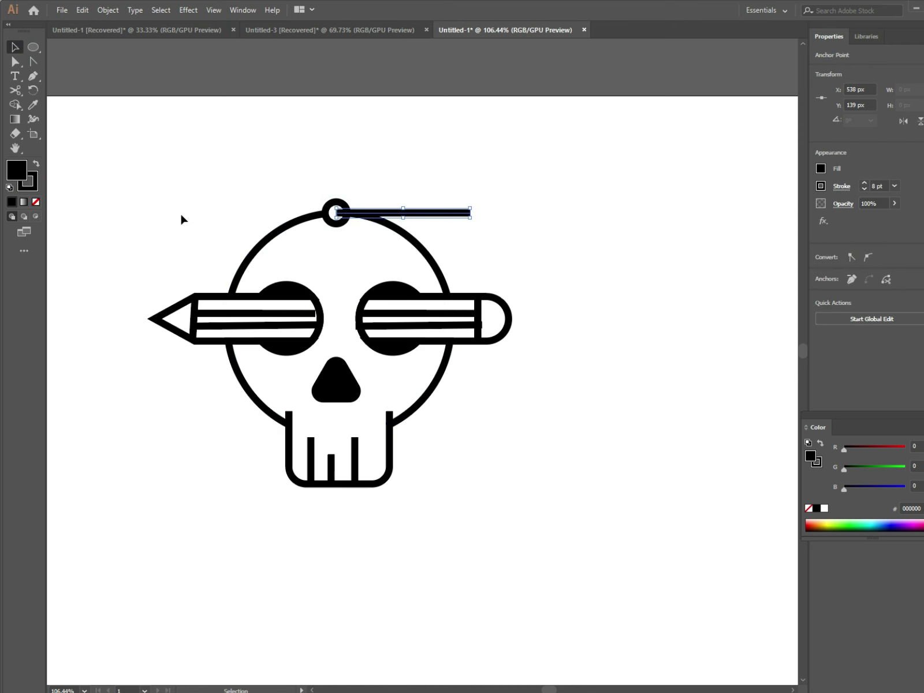
# - Draw a small hollow square with no fill at the line's right end
pyautogui.moveTo(33, 47); pyautogui.dragTo(90, 103)
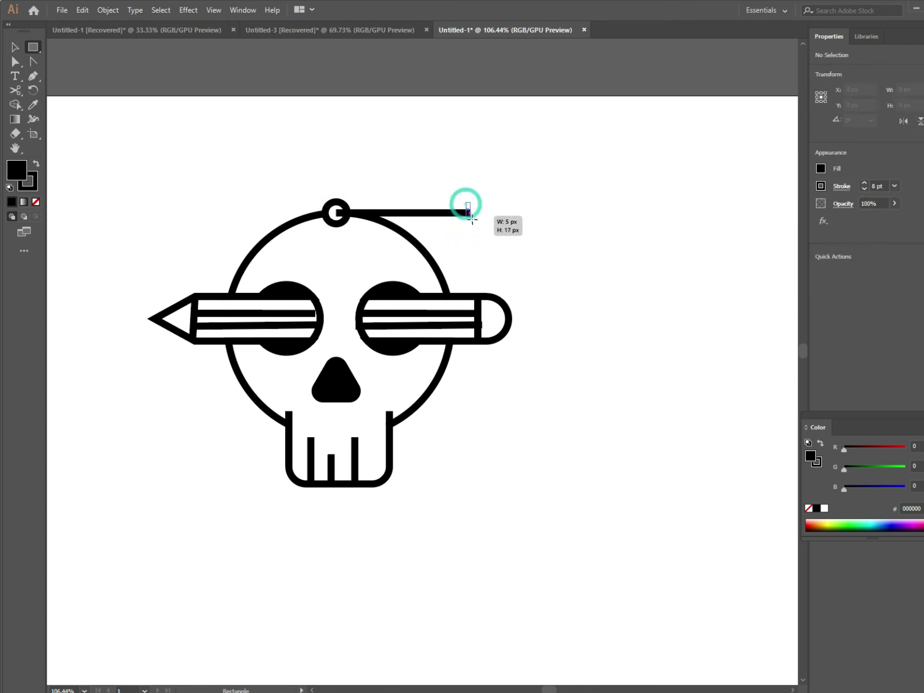
pyautogui.moveTo(462, 199); pyautogui.dragTo(490, 223)
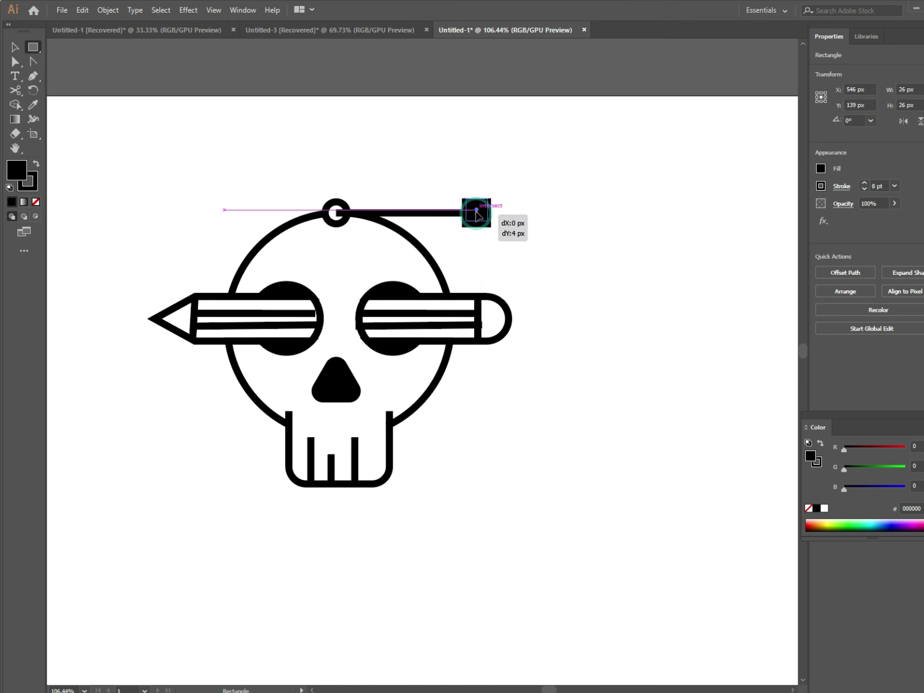
pyautogui.click(35, 202)
pyautogui.click(421, 196)
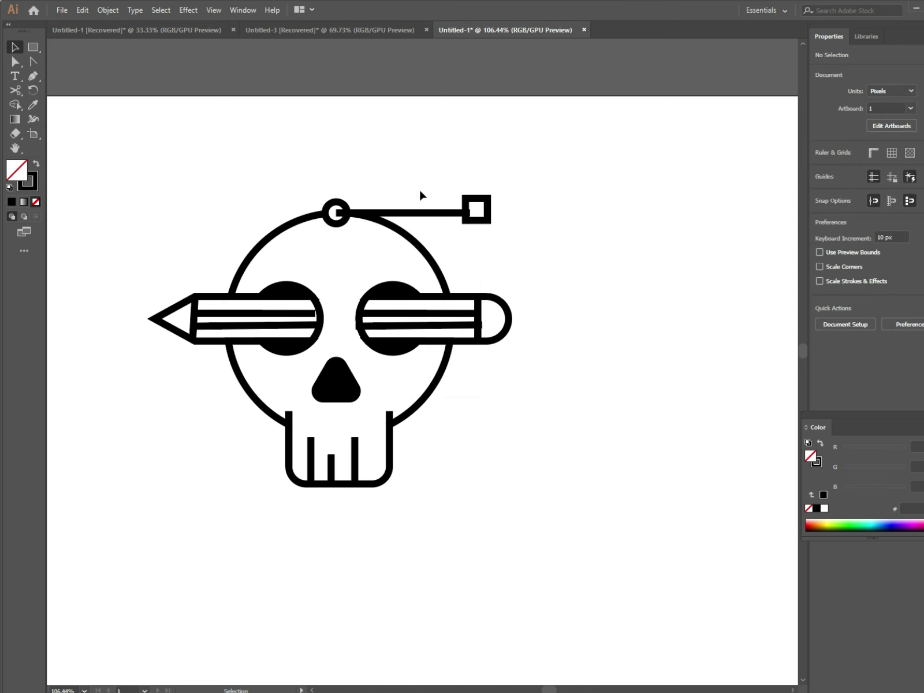
pyautogui.moveTo(470, 194); pyautogui.dragTo(472, 195)
# - Shorten the handle line so it meets the square
pyautogui.press('a')
pyautogui.click(474, 203)
pyautogui.moveTo(493, 228)
pyautogui.mouseDown()
pyautogui.moveTo(472, 201)
pyautogui.moveTo(480, 212)
pyautogui.mouseUp()
pyautogui.click(470, 214)
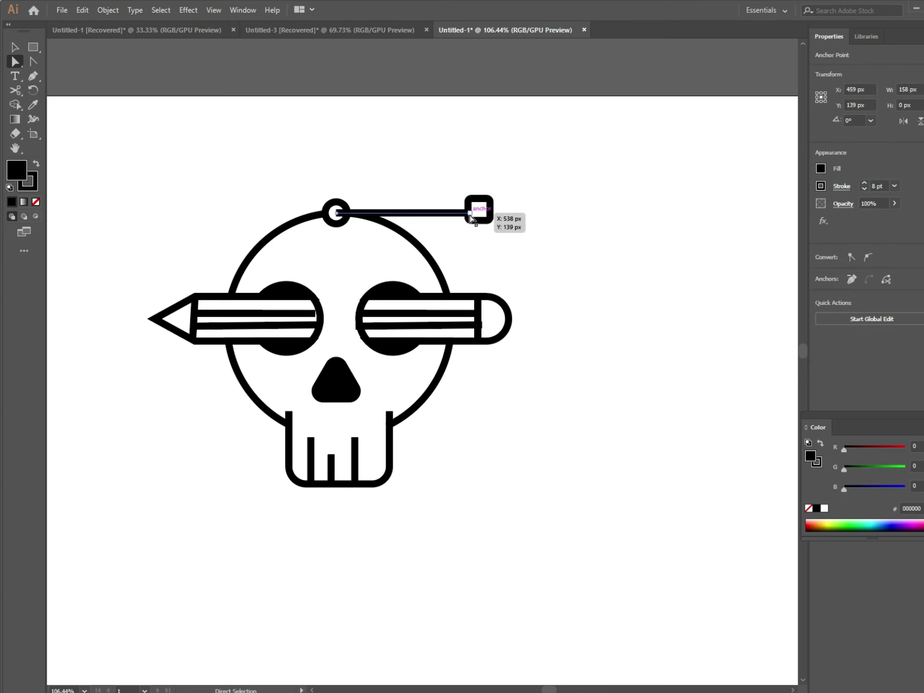
pyautogui.moveTo(574, 202); pyautogui.dragTo(612, 202)
pyautogui.hotkey('ctrl', 'z')
pyautogui.press('v')
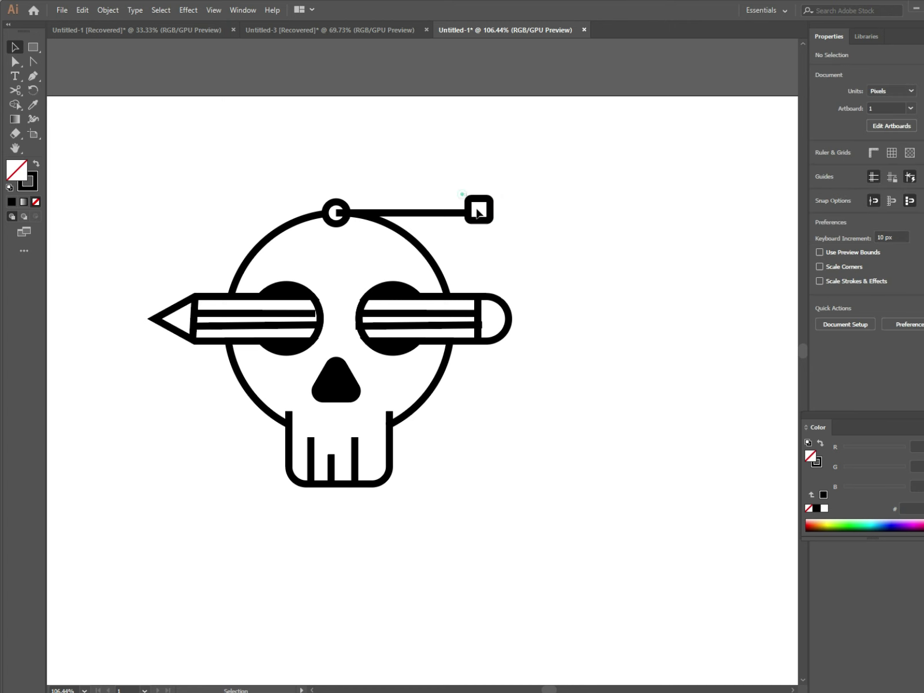
pyautogui.click(431, 214)
pyautogui.moveTo(503, 211); pyautogui.dragTo(496, 211)
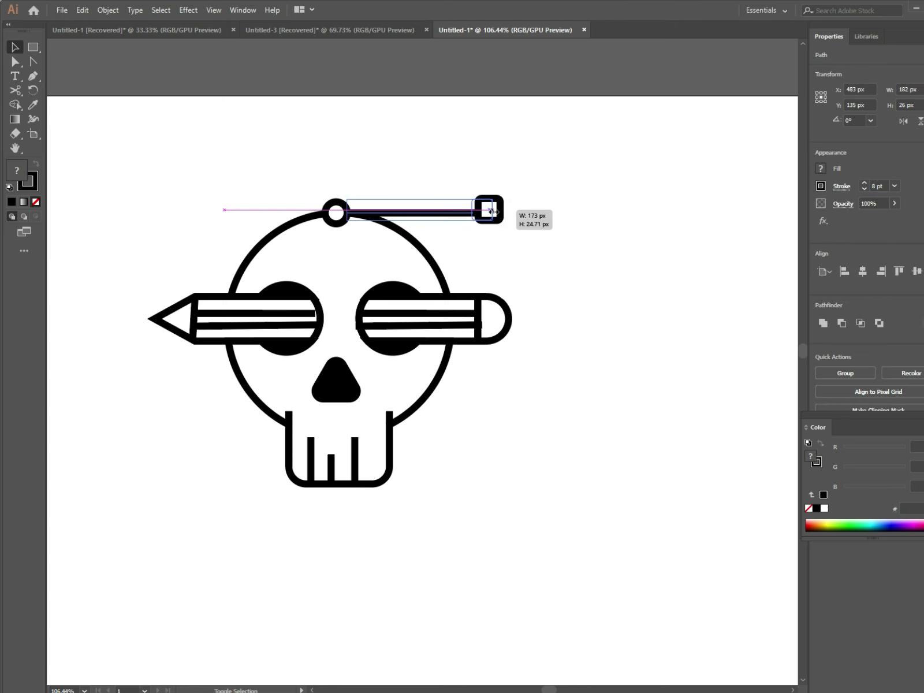
pyautogui.click(507, 249)
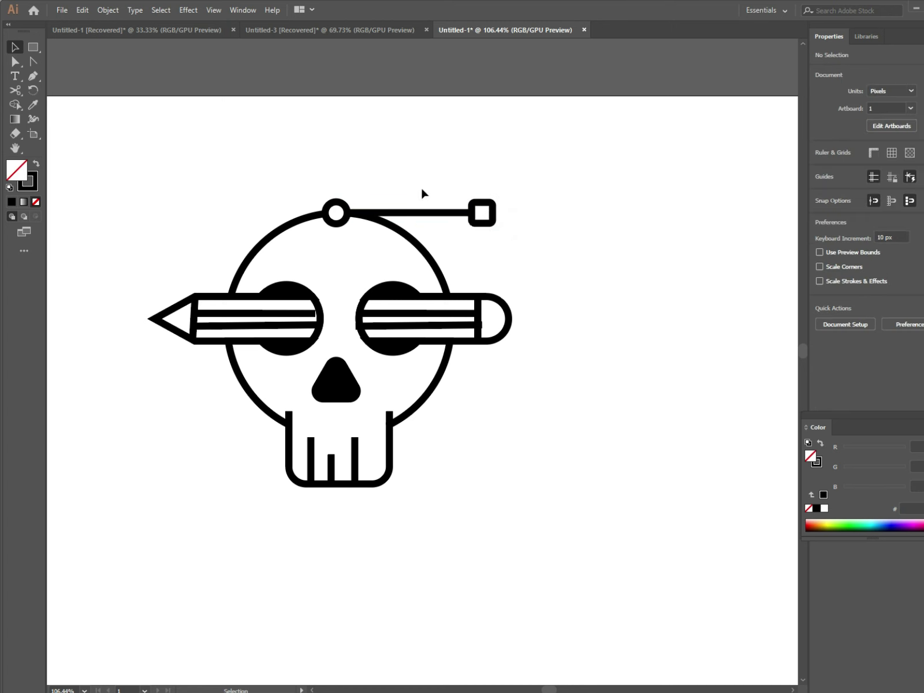
# - Reflect a vertical copy of the handle and move it to the skull's left side
pyautogui.rightClick(433, 212)
pyautogui.click(438, 226)
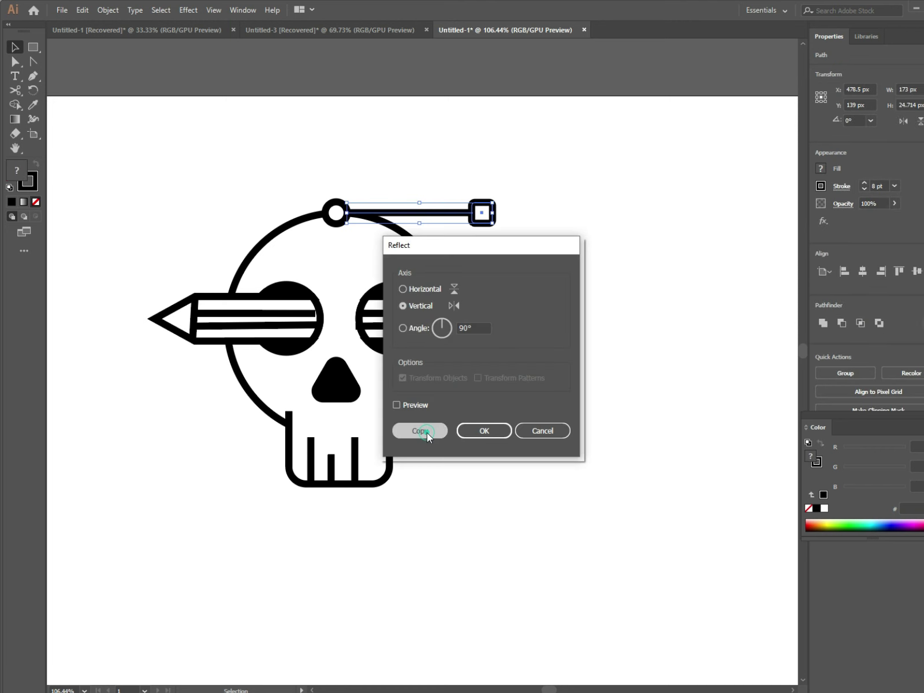
pyautogui.click(426, 431)
pyautogui.moveTo(434, 217)
pyautogui.mouseDown()
pyautogui.moveTo(250, 216)
pyautogui.moveTo(262, 216)
pyautogui.mouseUp()
# - Draw zigzag crack paths across the skull with the Pen tool
pyautogui.press('p')
pyautogui.scroll(-1, 72, 128)
pyautogui.click(307, 269)
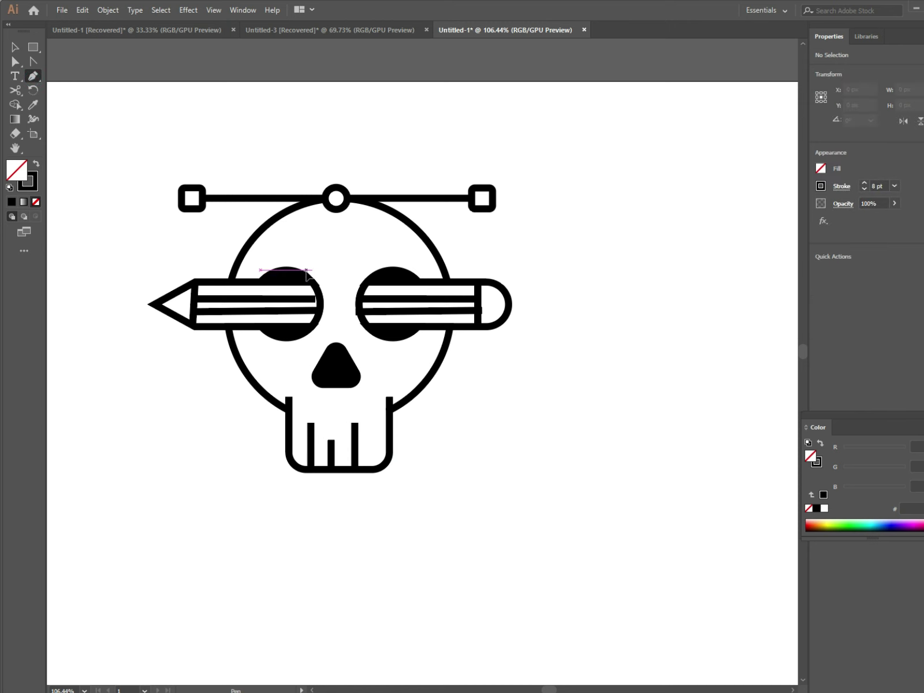
pyautogui.click(298, 227)
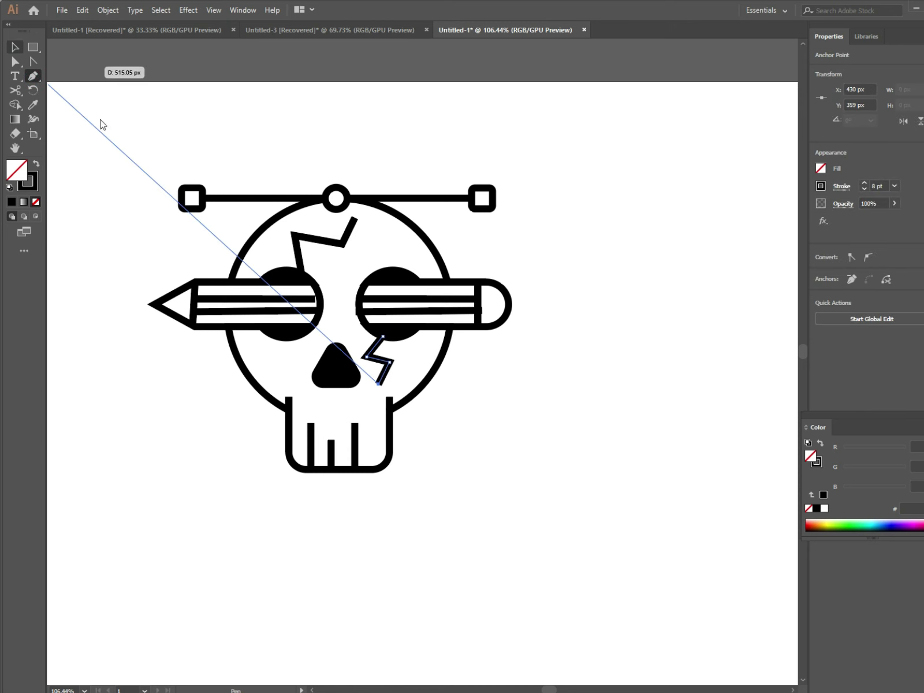
pyautogui.click(14, 60)
pyautogui.scroll(-4, 399, 513)
pyautogui.click(399, 513)
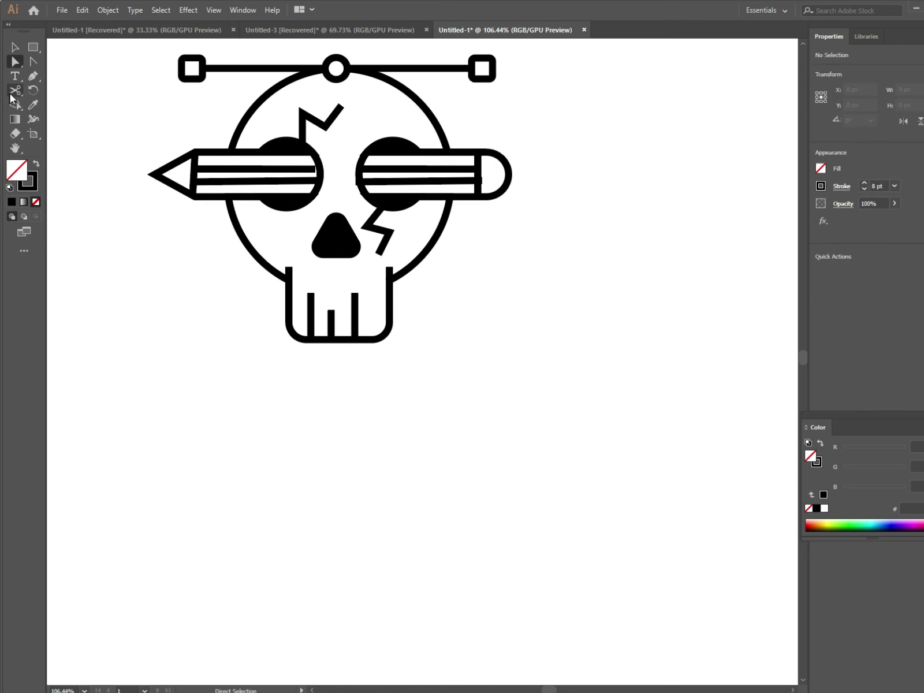
# - Type DESIGN below the skull and Alt-drag a copy beneath, retyped as EVERYDAY
pyautogui.press('t')
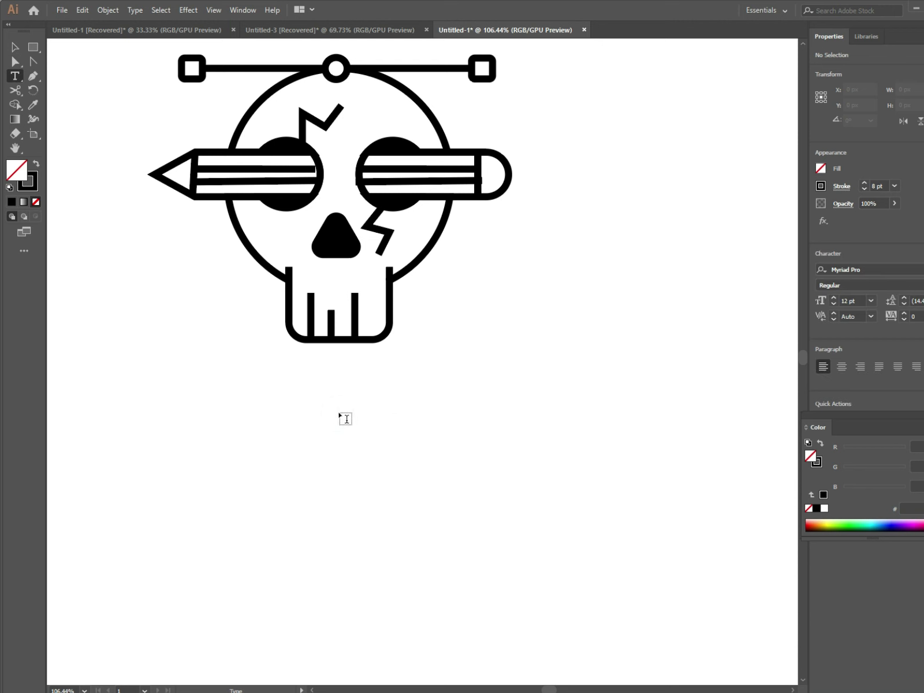
pyautogui.press('BackSpace')
pyautogui.write('DESIGN')
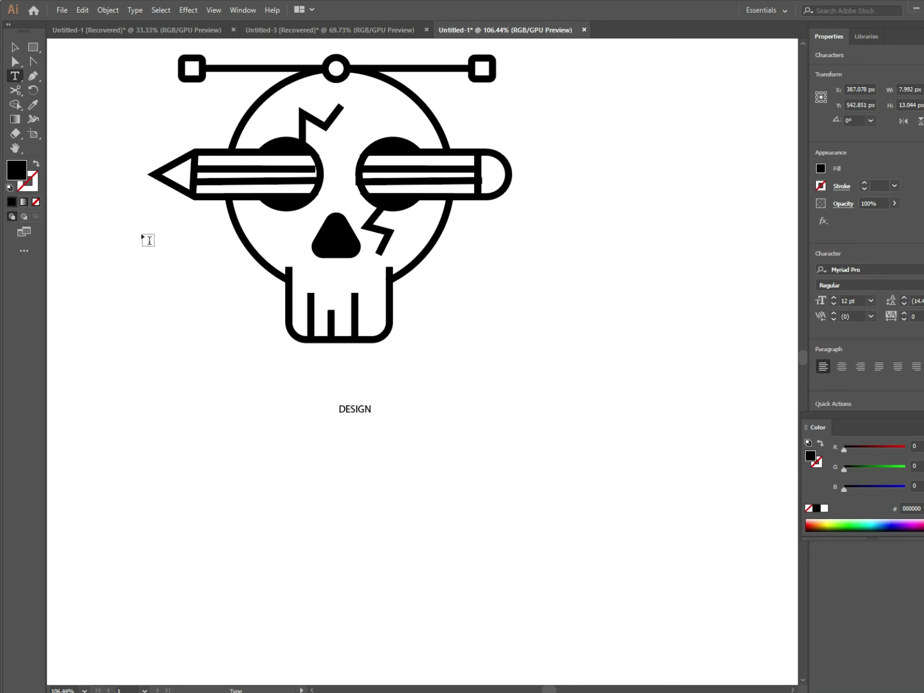
pyautogui.click(14, 47)
pyautogui.moveTo(360, 414); pyautogui.dragTo(366, 428)
pyautogui.doubleClick(366, 427)
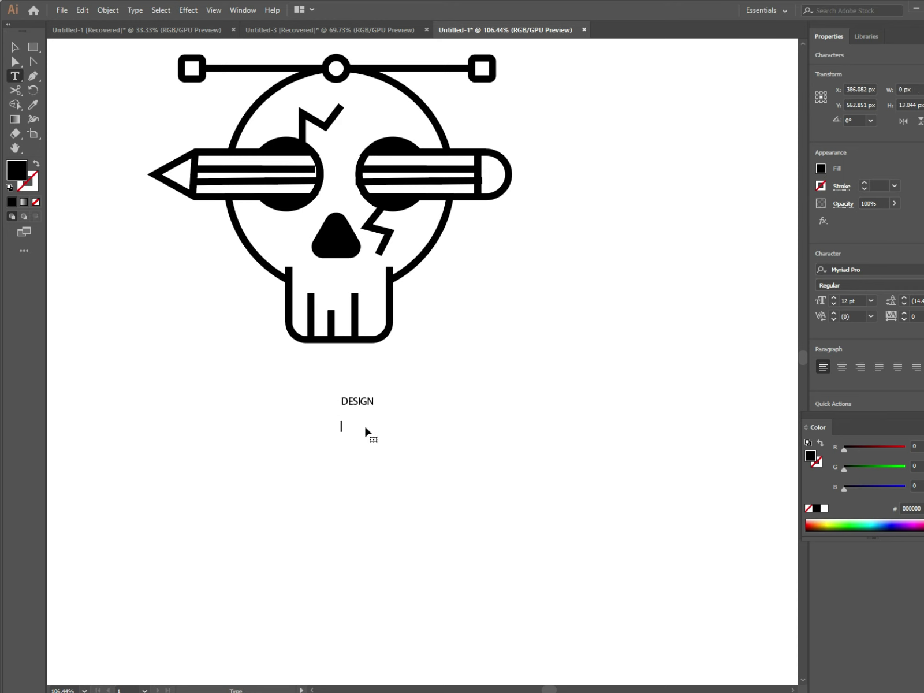
pyautogui.write('ERYDA')
pyautogui.write('Y')
pyautogui.click(357, 401)
# - Set DESIGN to Arial Bold, enlarge it and centre it under the skull
pyautogui.click(866, 270)
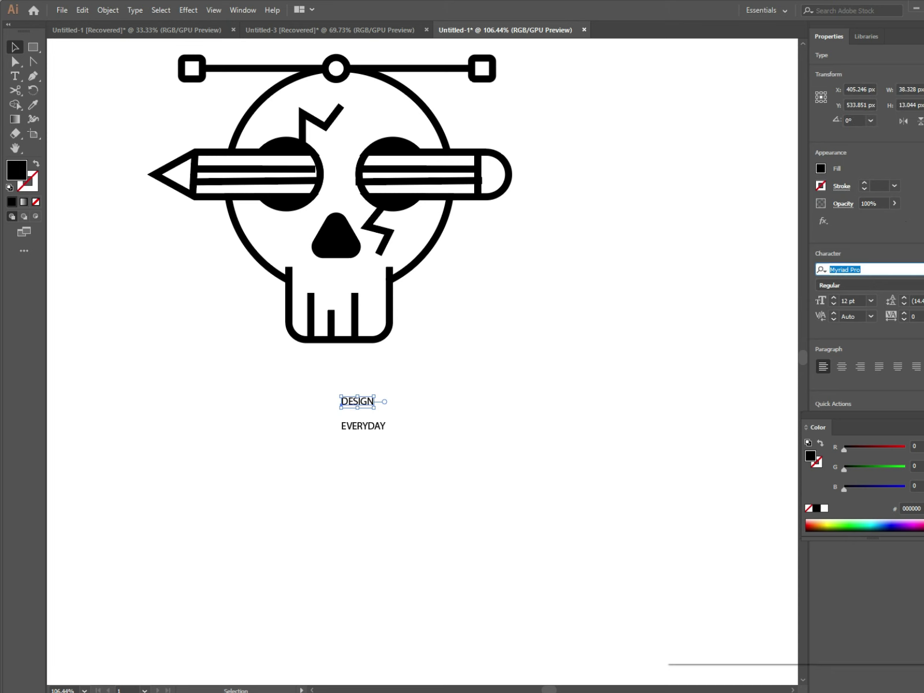
pyautogui.click(666, 349)
pyautogui.write('Arial')
pyautogui.click(866, 285)
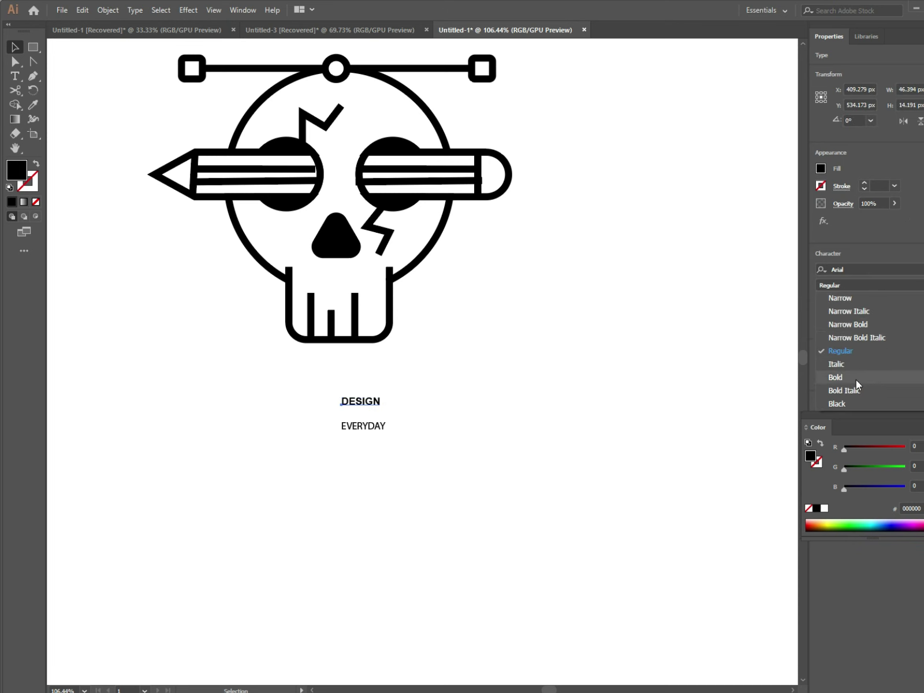
pyautogui.click(852, 377)
pyautogui.moveTo(381, 409); pyautogui.dragTo(644, 500)
pyautogui.moveTo(543, 461); pyautogui.dragTo(598, 354)
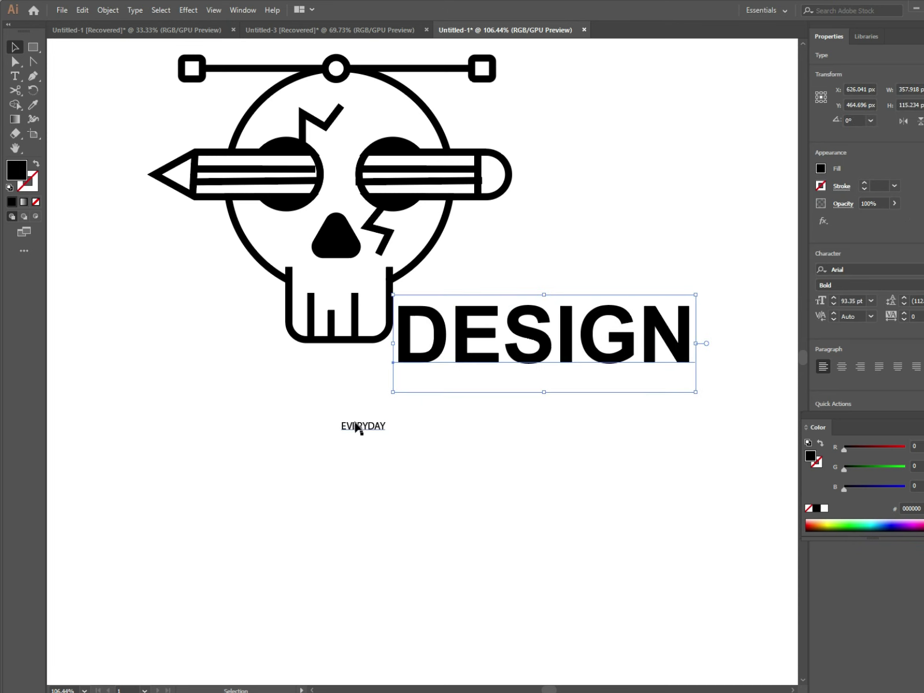
pyautogui.moveTo(356, 428); pyautogui.dragTo(374, 522)
pyautogui.moveTo(465, 352); pyautogui.dragTo(269, 402)
pyautogui.moveTo(501, 438); pyautogui.dragTo(483, 438)
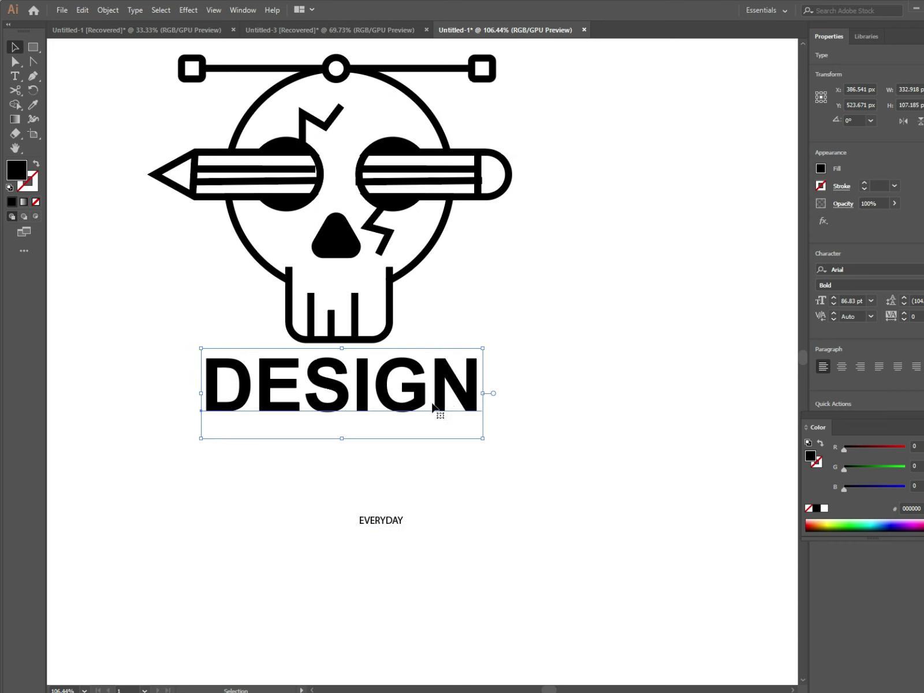
pyautogui.moveTo(440, 404)
pyautogui.mouseDown()
pyautogui.moveTo(444, 198)
pyautogui.moveTo(474, 396)
pyautogui.mouseUp()
# - Give EVERYDAY 1000 tracking, resize it and centre it beneath DESIGN
pyautogui.click(382, 519)
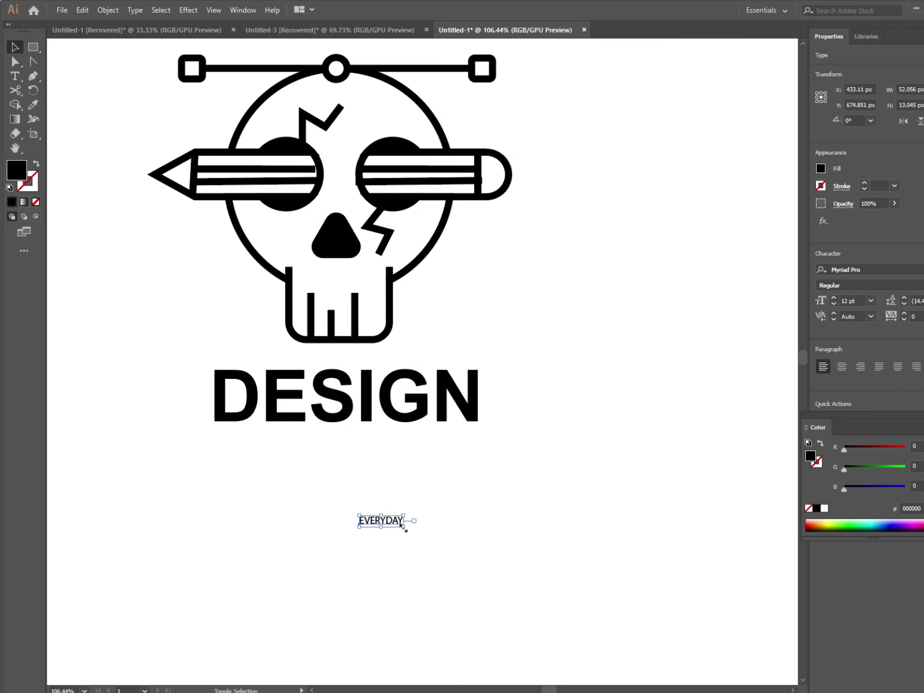
pyautogui.moveTo(402, 526); pyautogui.dragTo(509, 552)
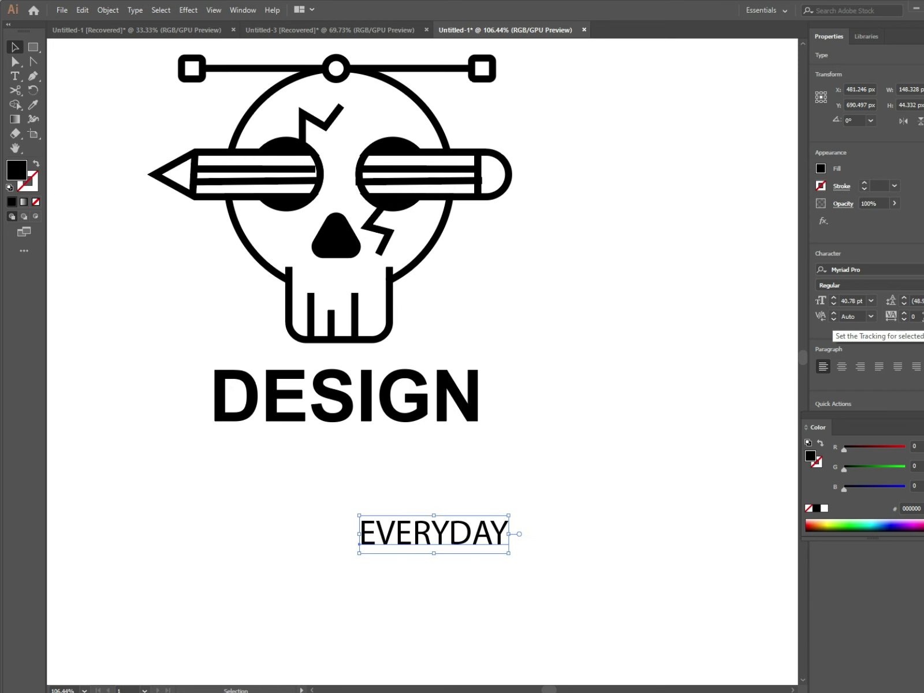
pyautogui.write('100')
pyautogui.press('Return')
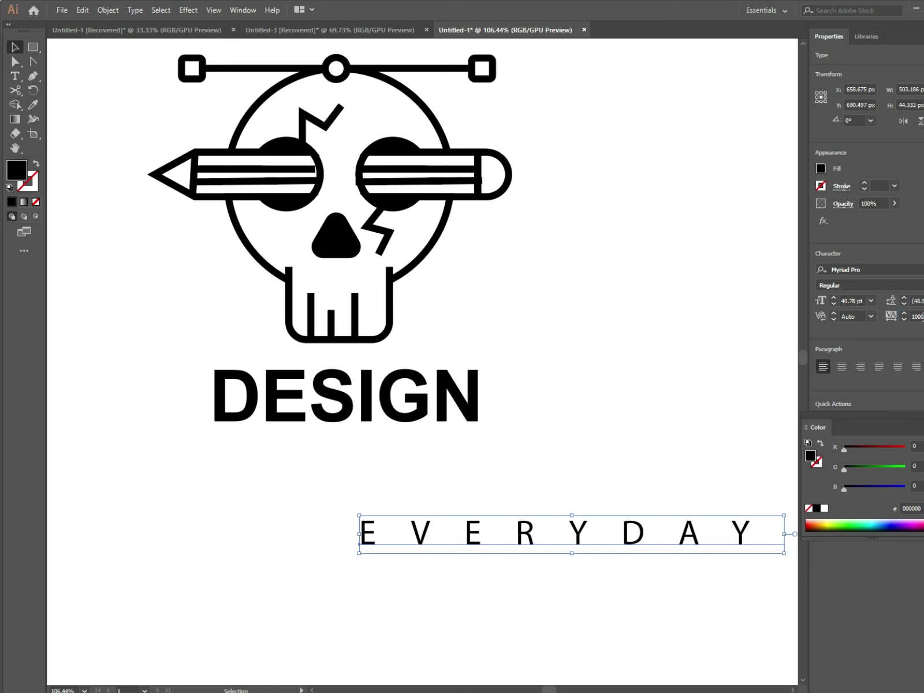
pyautogui.moveTo(571, 527); pyautogui.dragTo(400, 484)
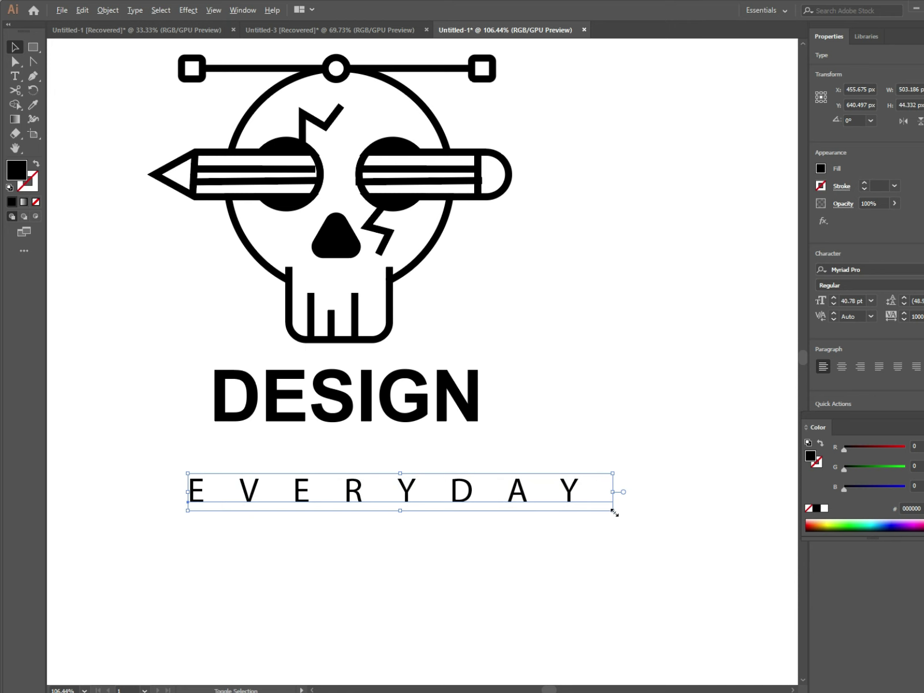
pyautogui.moveTo(613, 511)
pyautogui.mouseDown()
pyautogui.moveTo(512, 503)
pyautogui.moveTo(557, 506)
pyautogui.mouseUp()
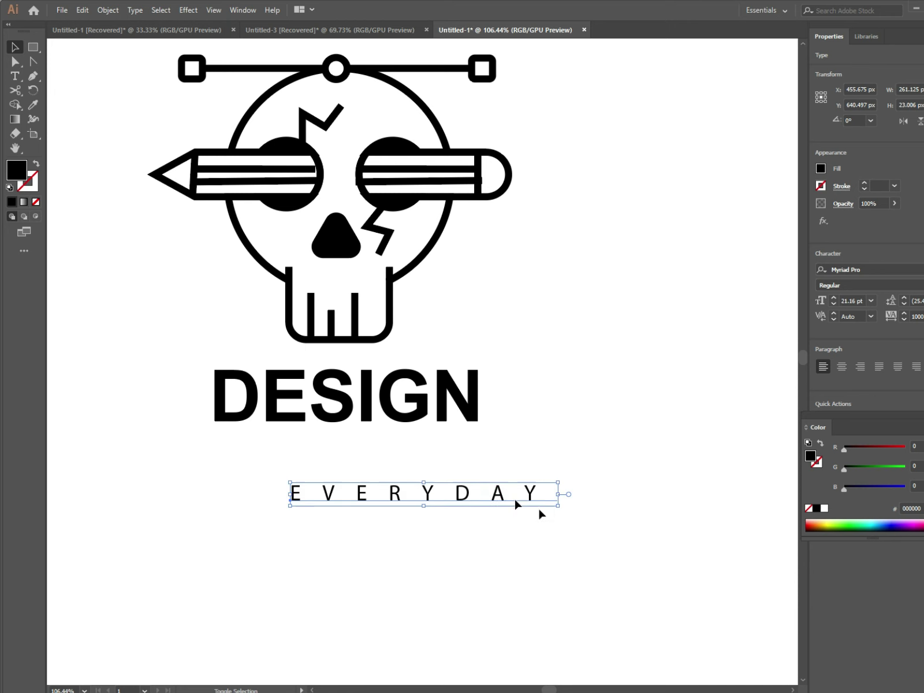
pyautogui.moveTo(478, 493)
pyautogui.mouseDown()
pyautogui.moveTo(403, 481)
pyautogui.moveTo(509, 497)
pyautogui.mouseUp()
pyautogui.click(552, 511)
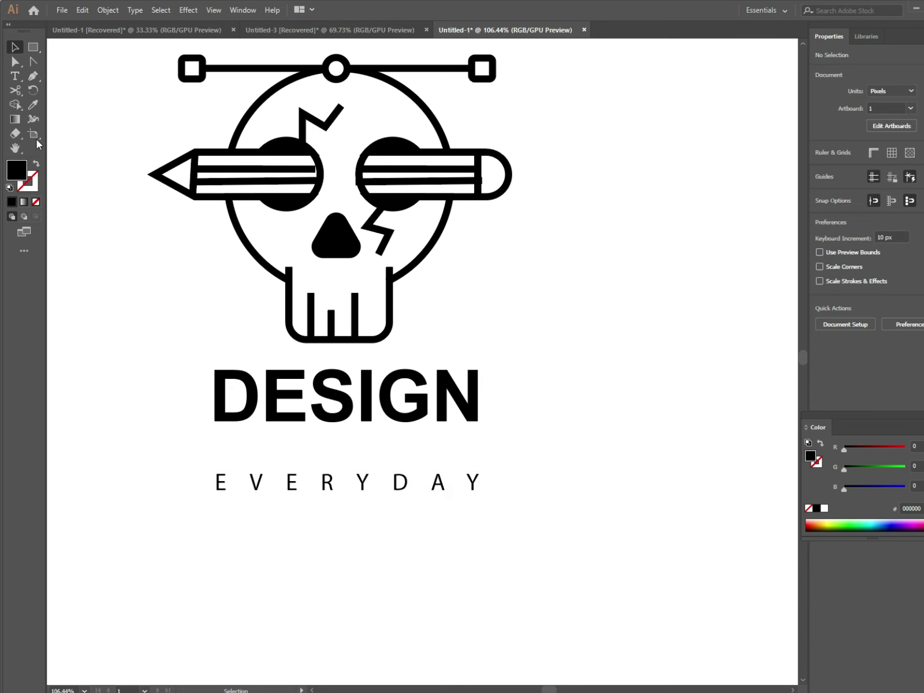